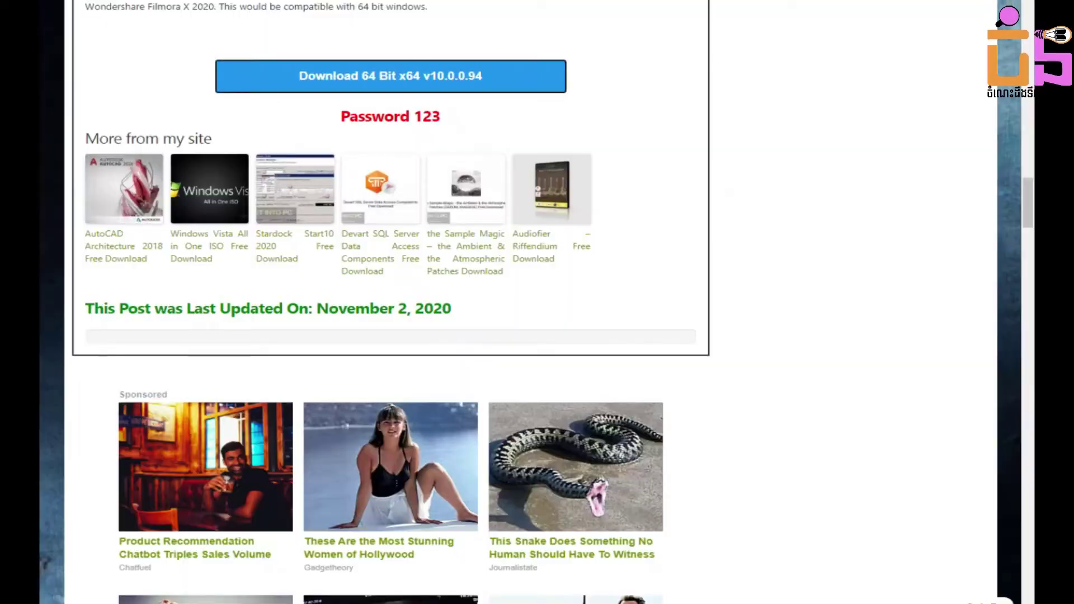
Scroll the File Explorer navigation pane and open the Downloads folder.
scroll(278, 112, up, 2)
scroll(278, 112, up, 10)
scroll(278, 112, up, 5)
scroll(278, 112, up, 5)
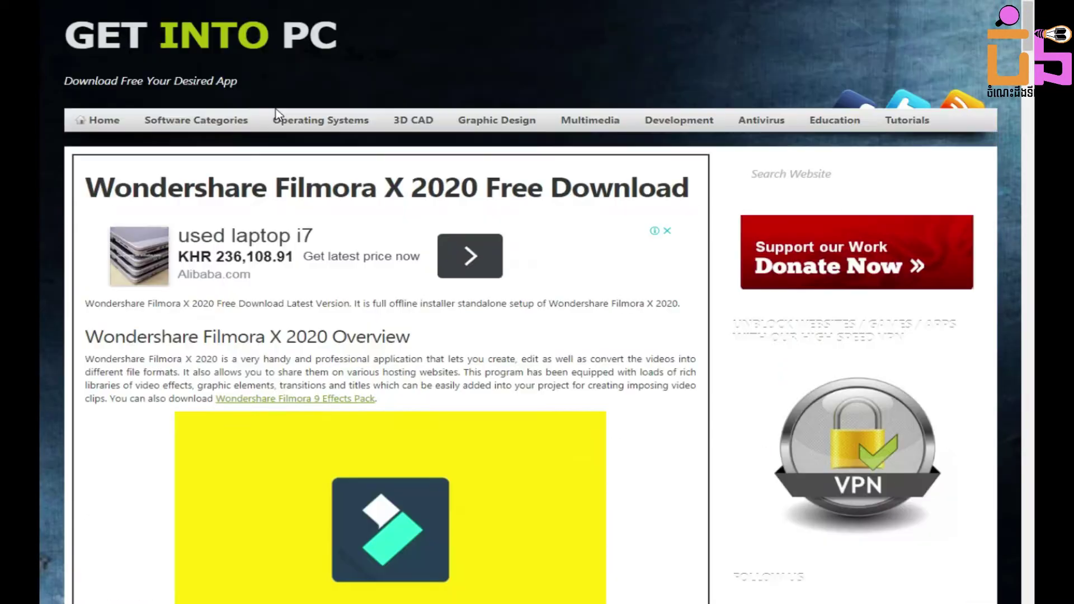
scroll(278, 112, up, 1)
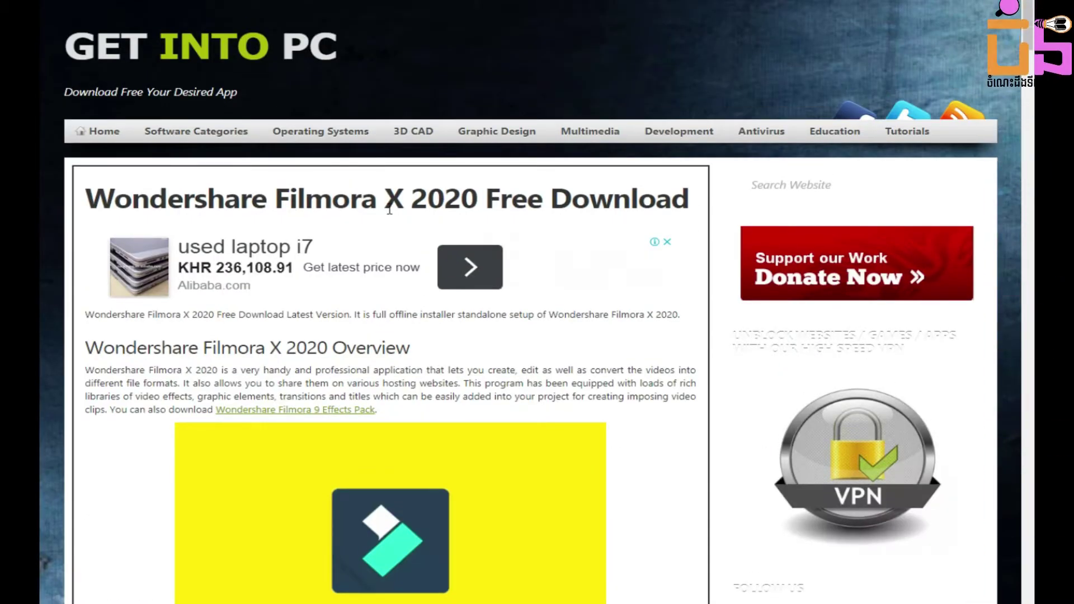
scroll(694, 326, down, 3)
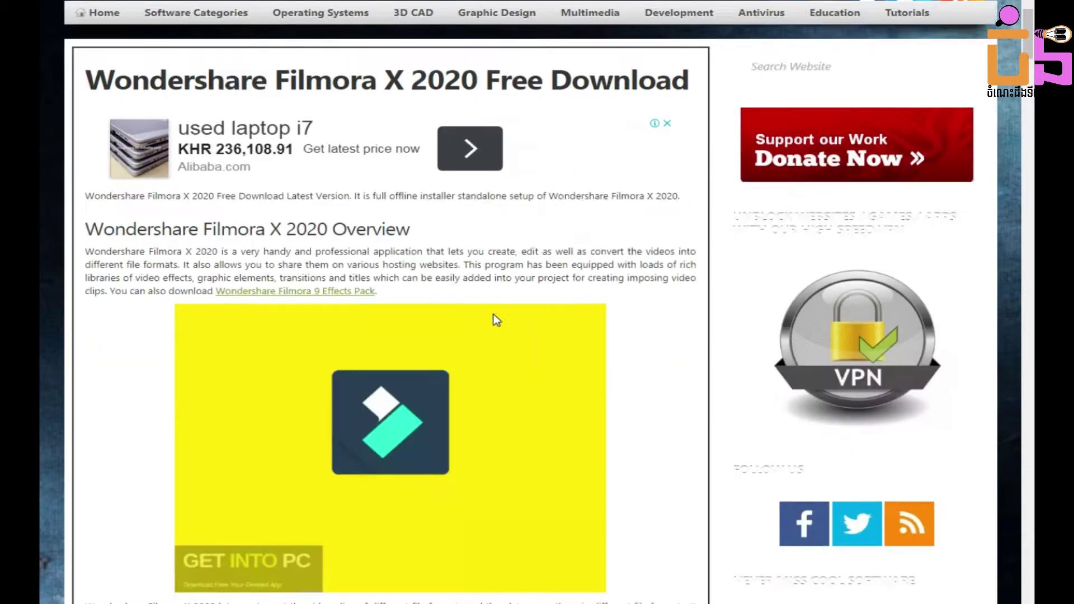
scroll(727, 341, down, 10)
scroll(792, 364, down, 8)
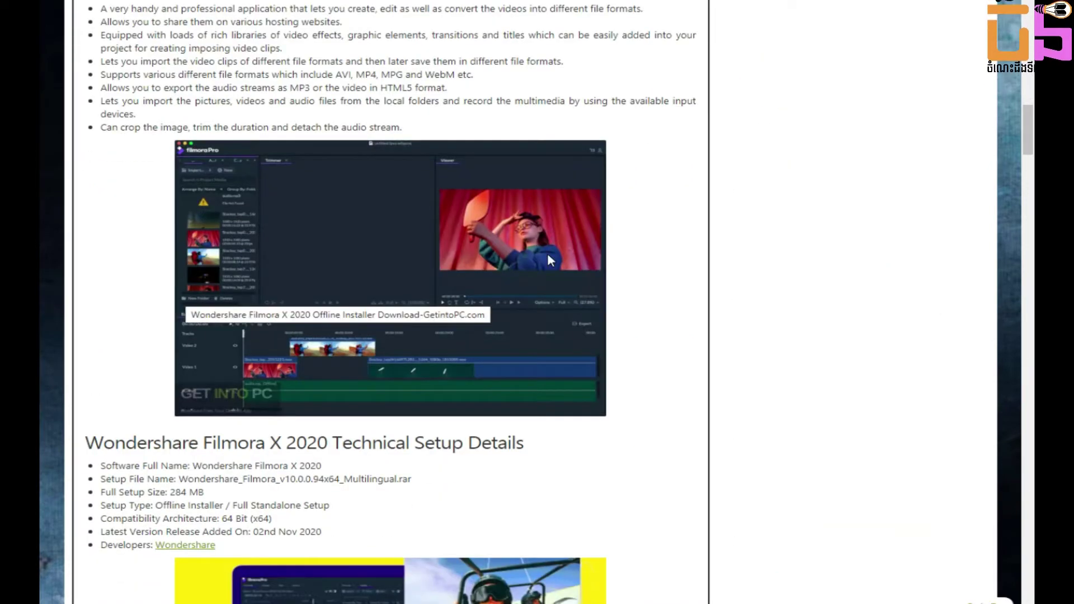
scroll(722, 229, up, 5)
scroll(727, 233, up, 1)
scroll(741, 293, down, 10)
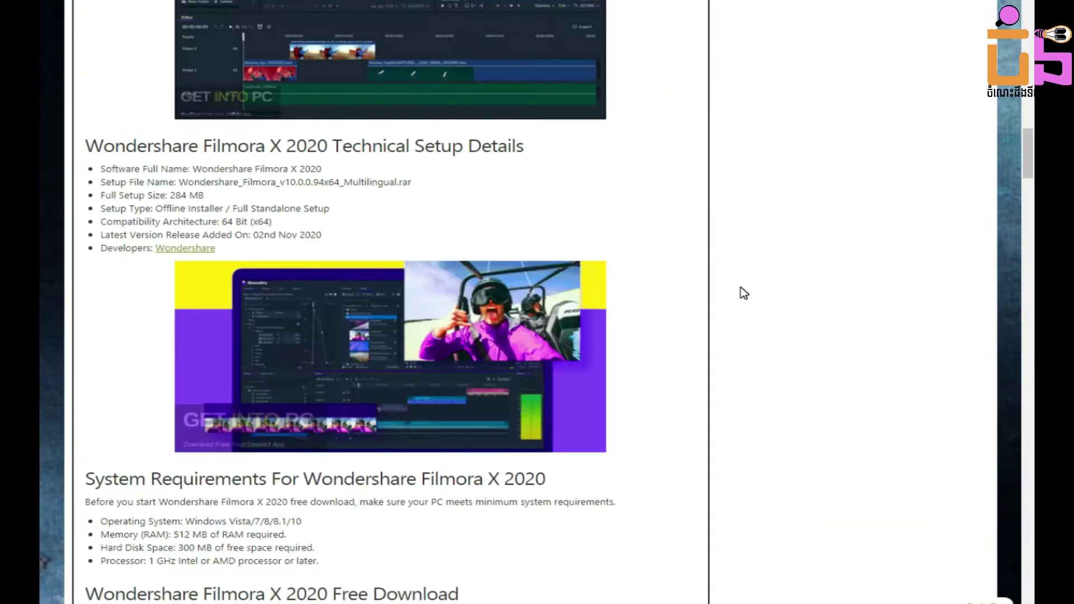
scroll(741, 293, down, 9)
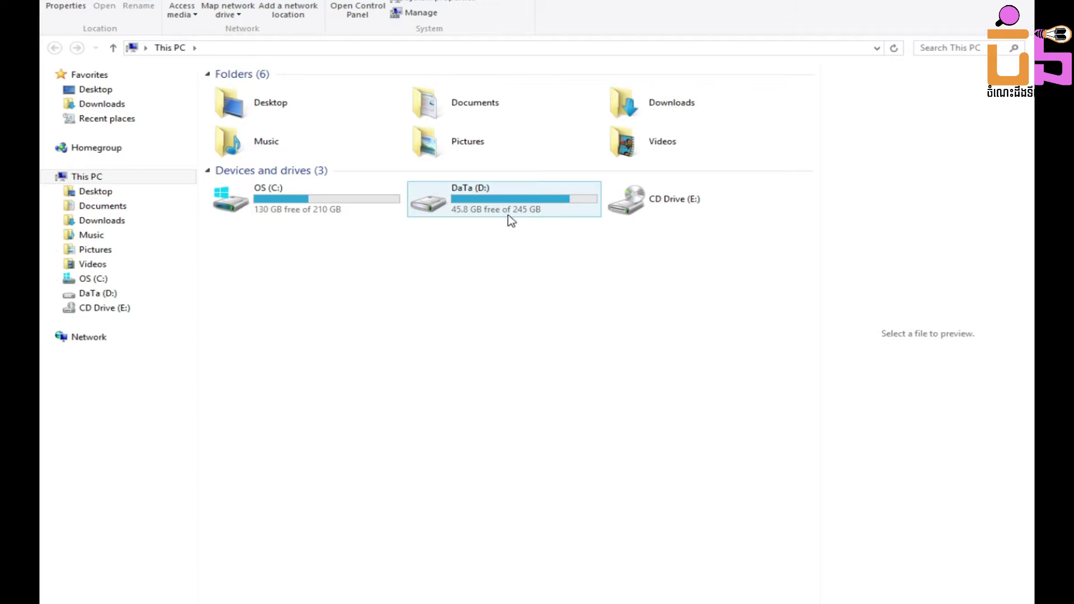
click(98, 220)
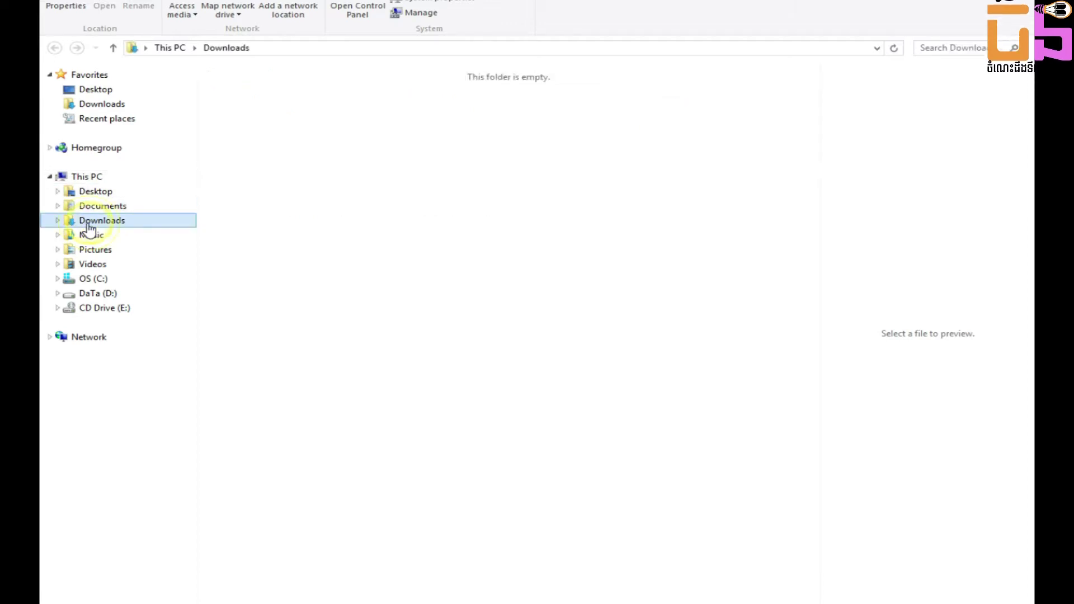
Open the Wondershare_Filmora_v10.0.0.94x64_Multilingual.rar archive in WinRAR to reach its password prompt.
click(623, 563)
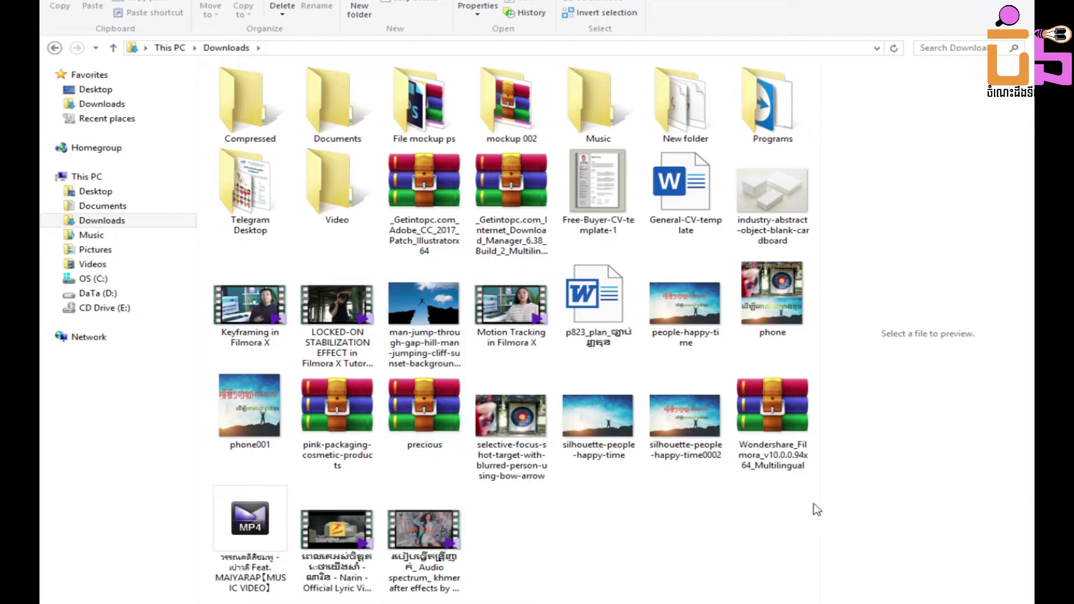
click(761, 409)
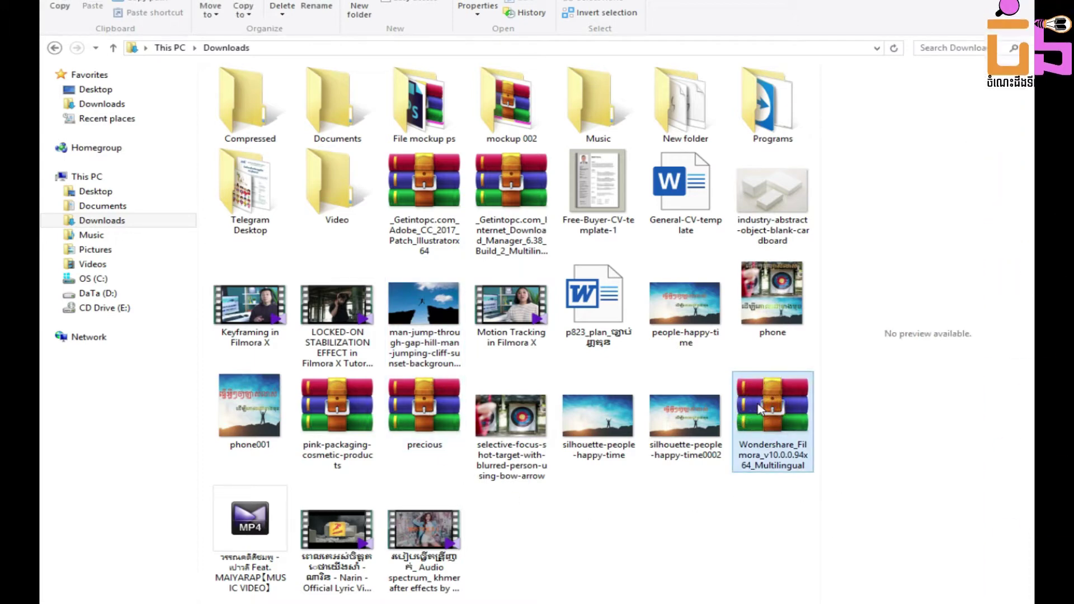
double_click(761, 409)
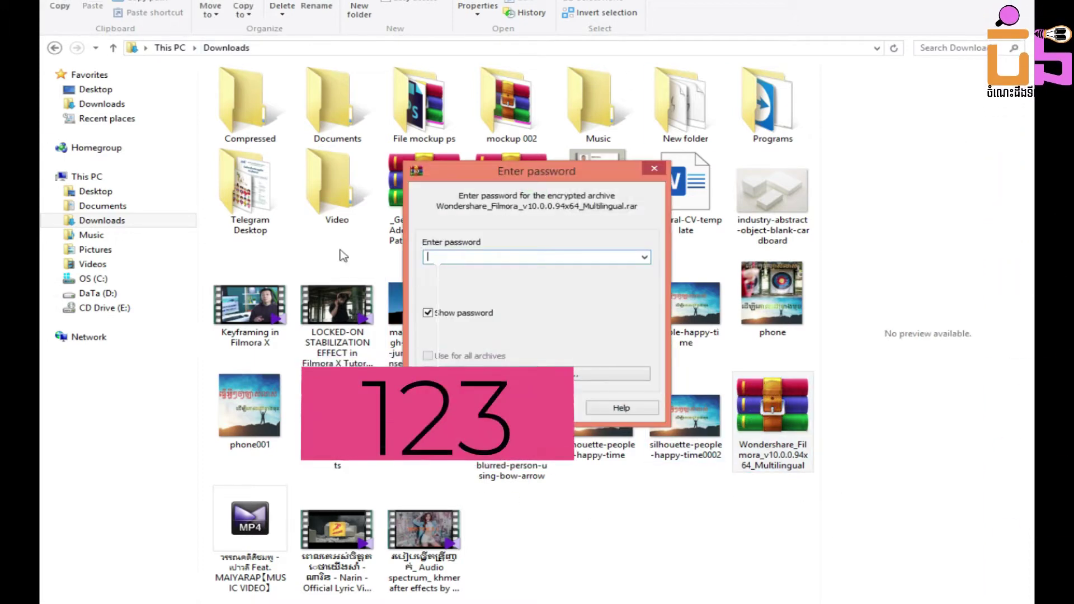
Submit the archive password, enter the Wondershare_Filmora folder and run filmora_64bit_full846.exe.
key(Return)
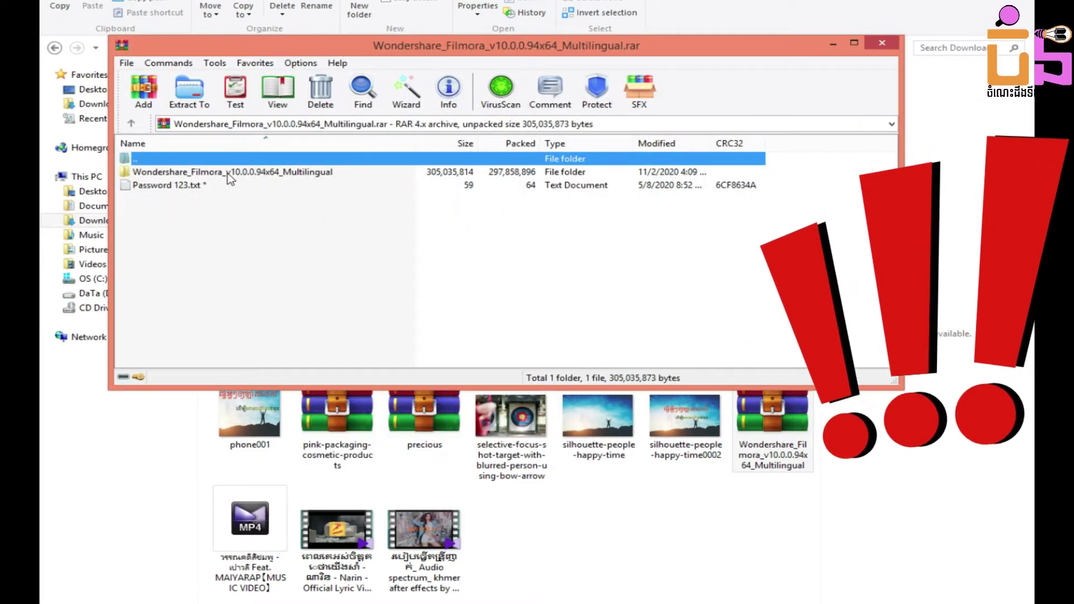
click(230, 173)
double_click(229, 173)
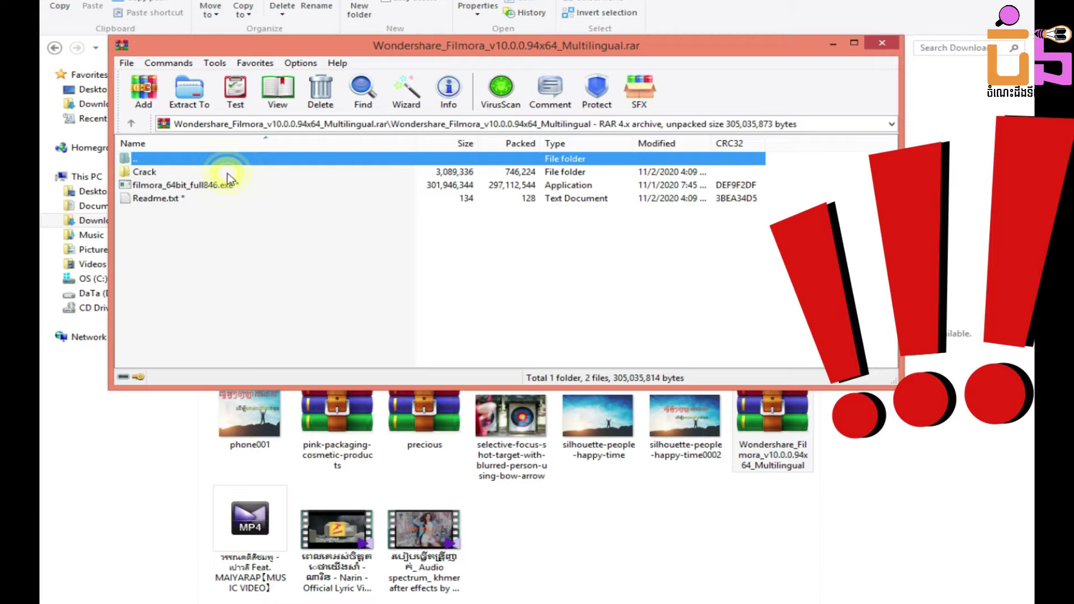
click(230, 242)
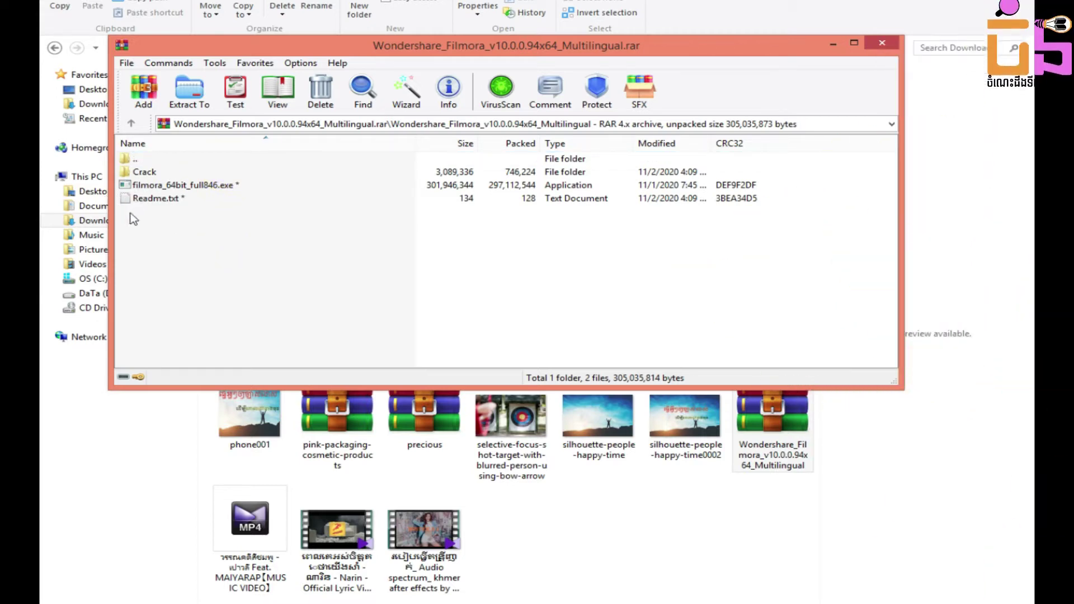
double_click(184, 188)
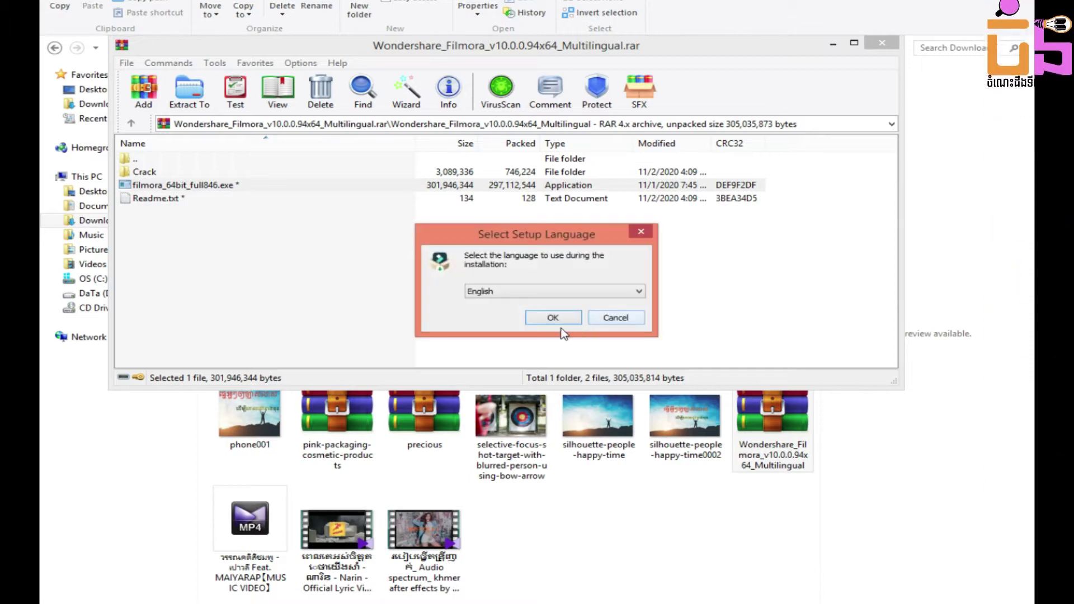
Choose English, accept the license agreement and install to C:\Program Files\Wondershare\Wondershare Filmora.
key(Return)
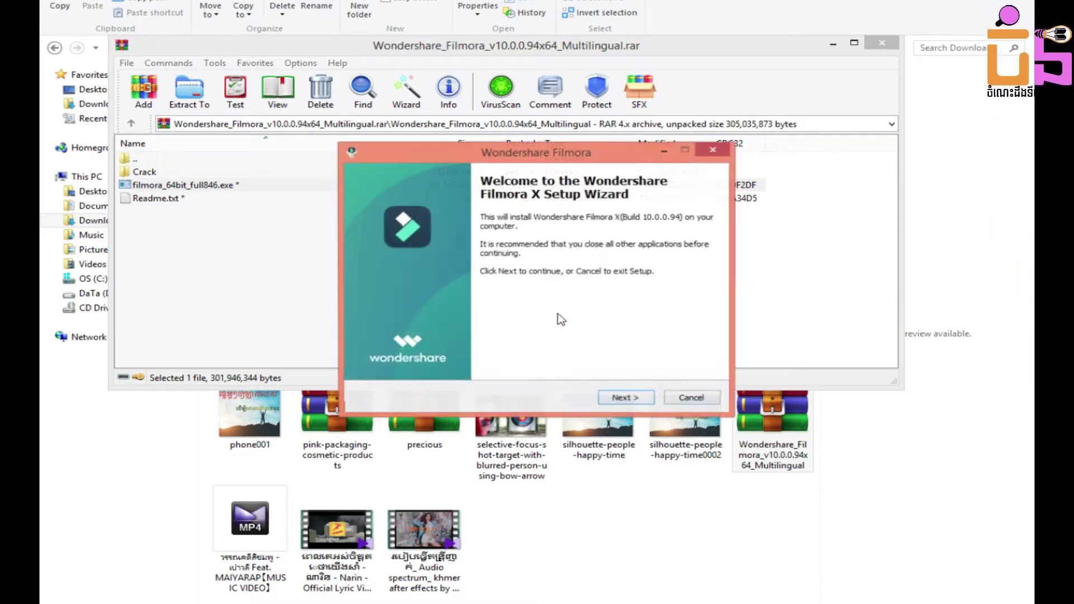
click(622, 398)
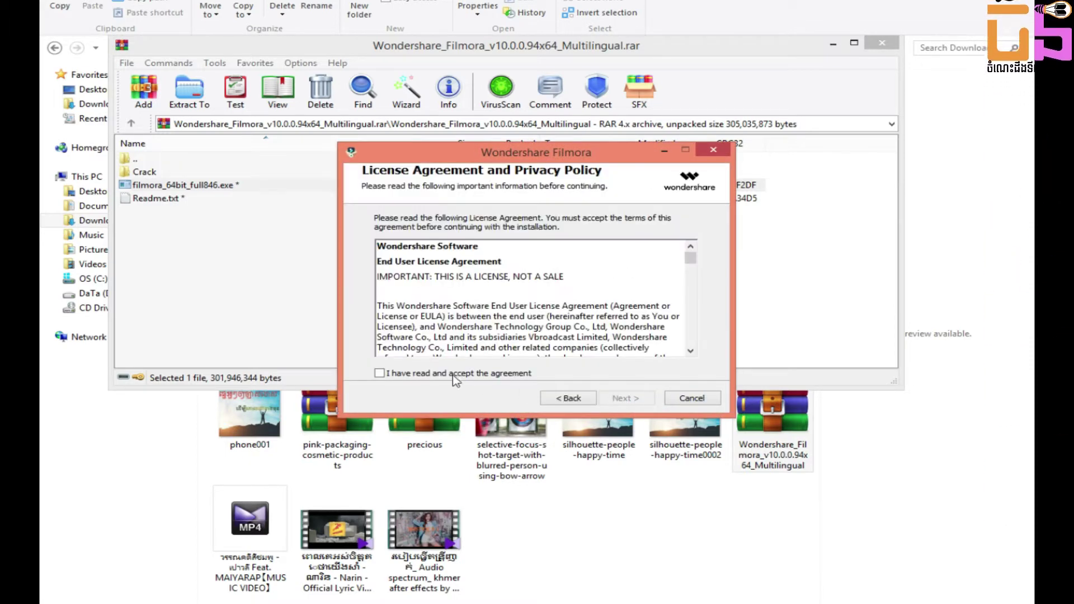
click(380, 373)
click(628, 398)
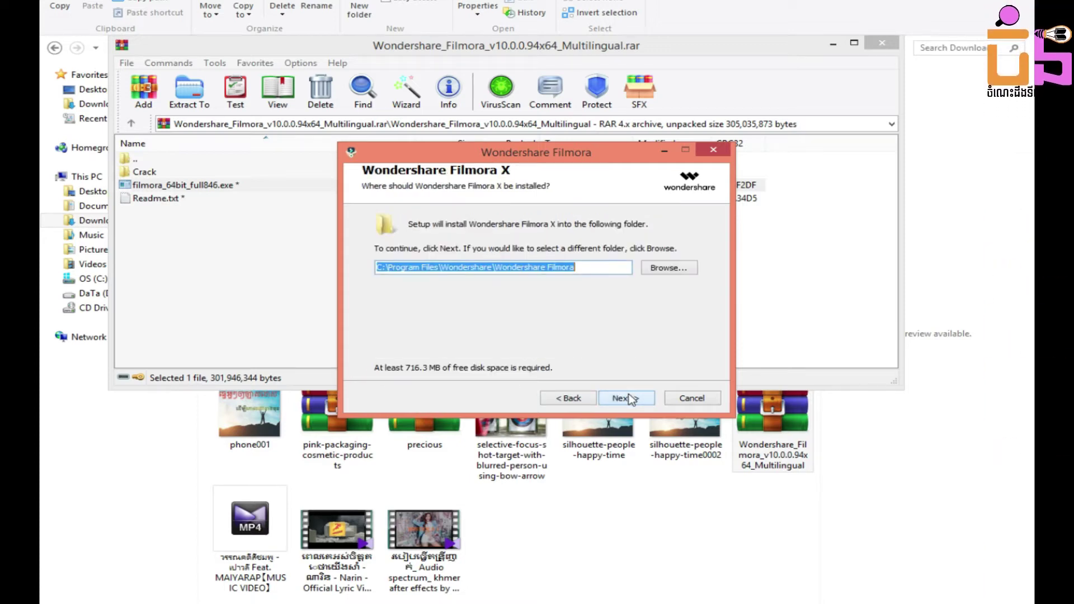
click(628, 398)
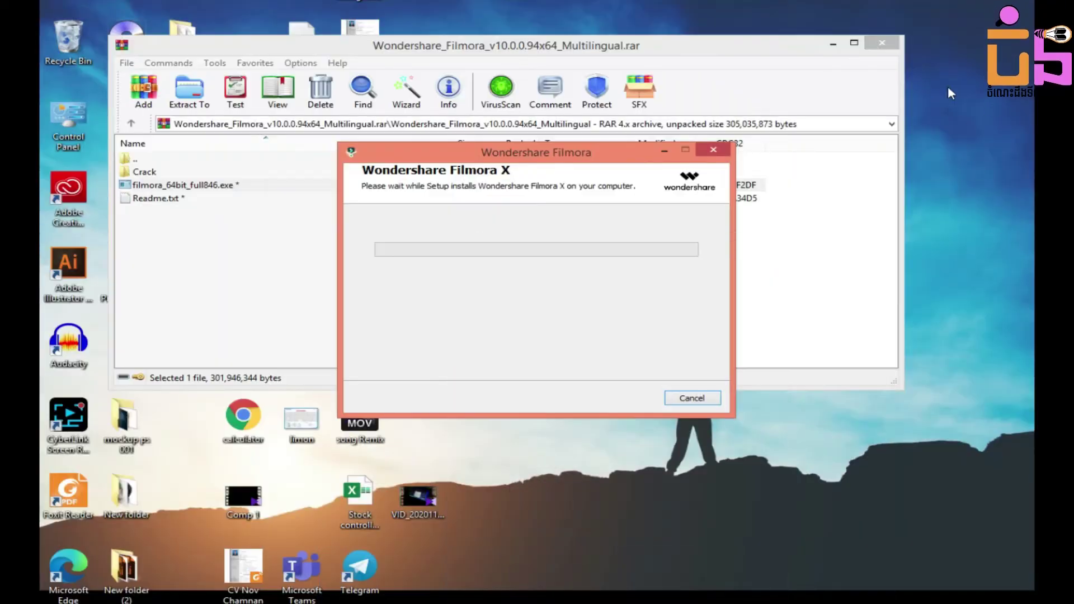
Refresh the desktop five times while the installer's progress bar fills to finishing installation.
right_click(948, 80)
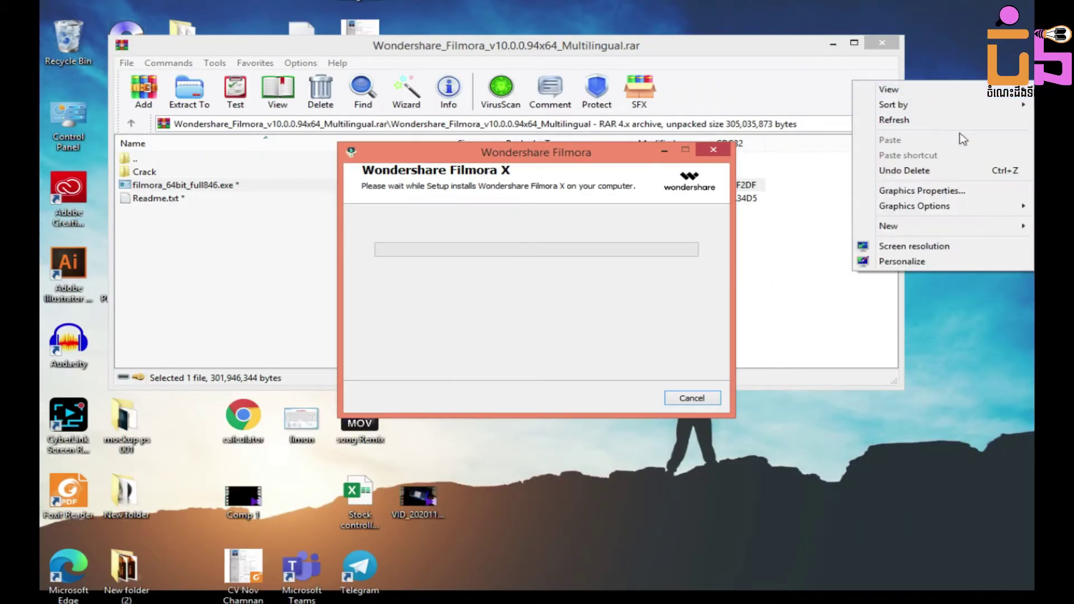
click(943, 120)
right_click(957, 14)
click(961, 58)
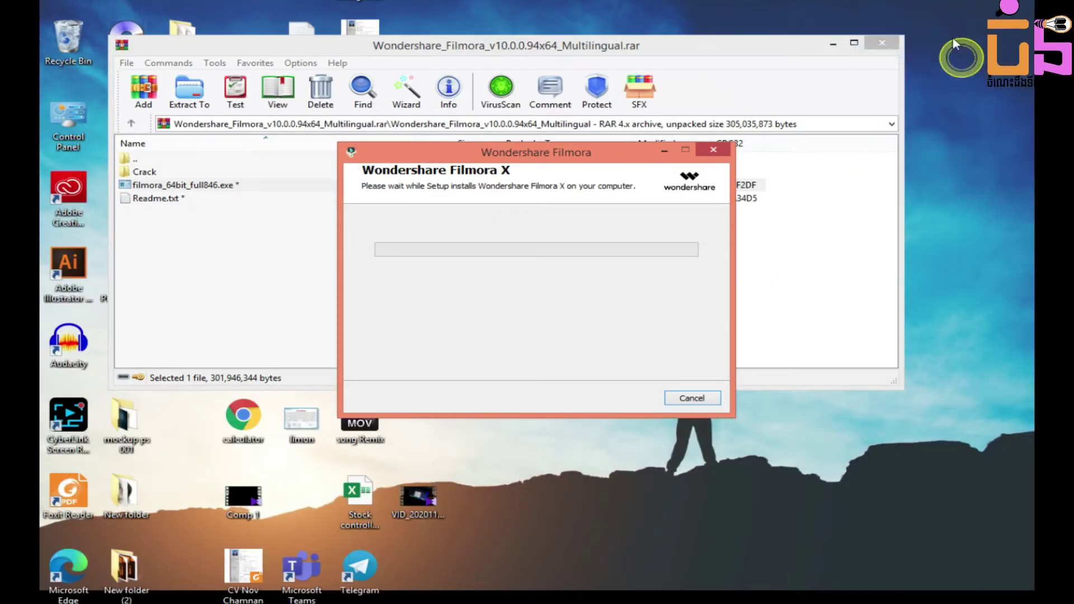
right_click(954, 42)
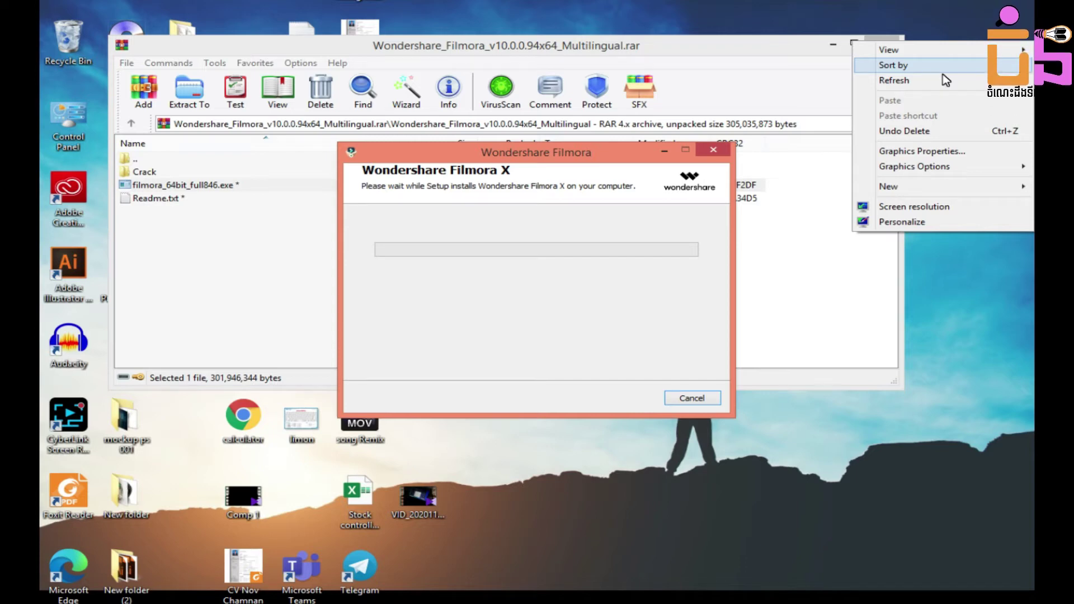
click(943, 79)
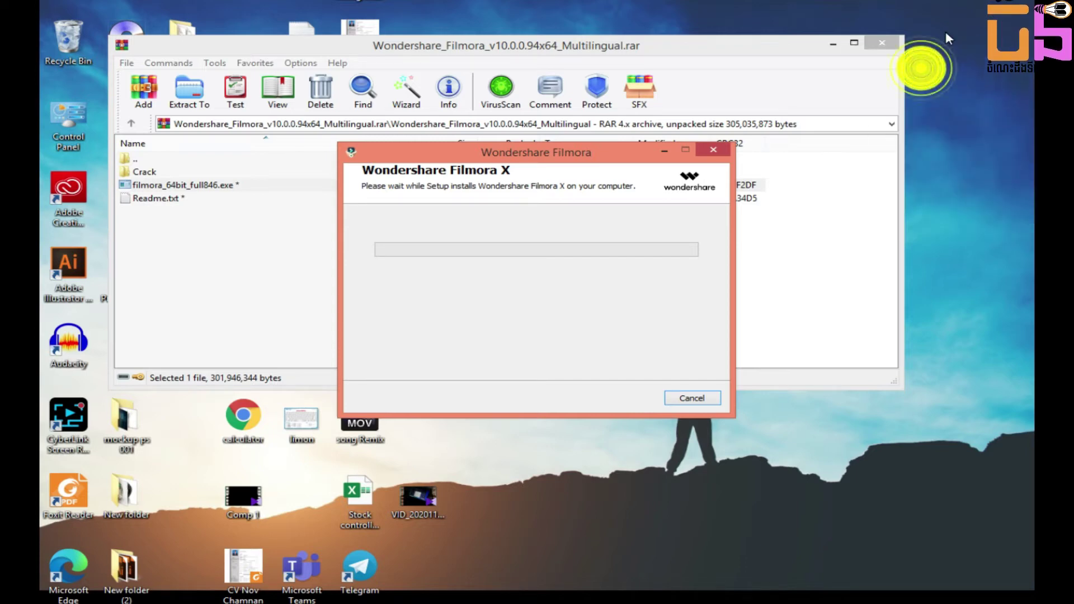
right_click(946, 35)
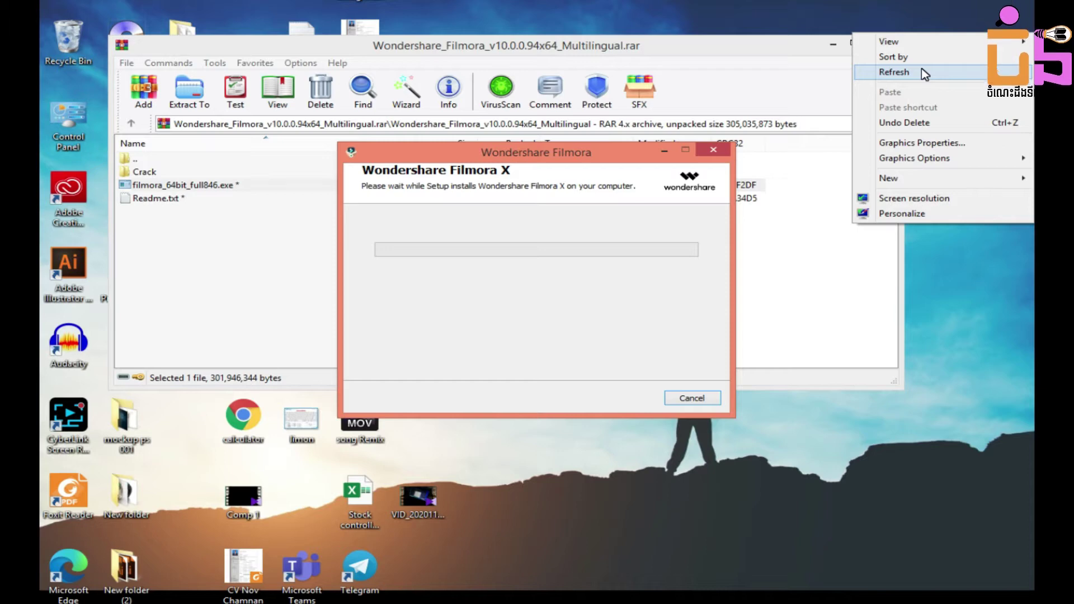
click(923, 72)
right_click(618, 484)
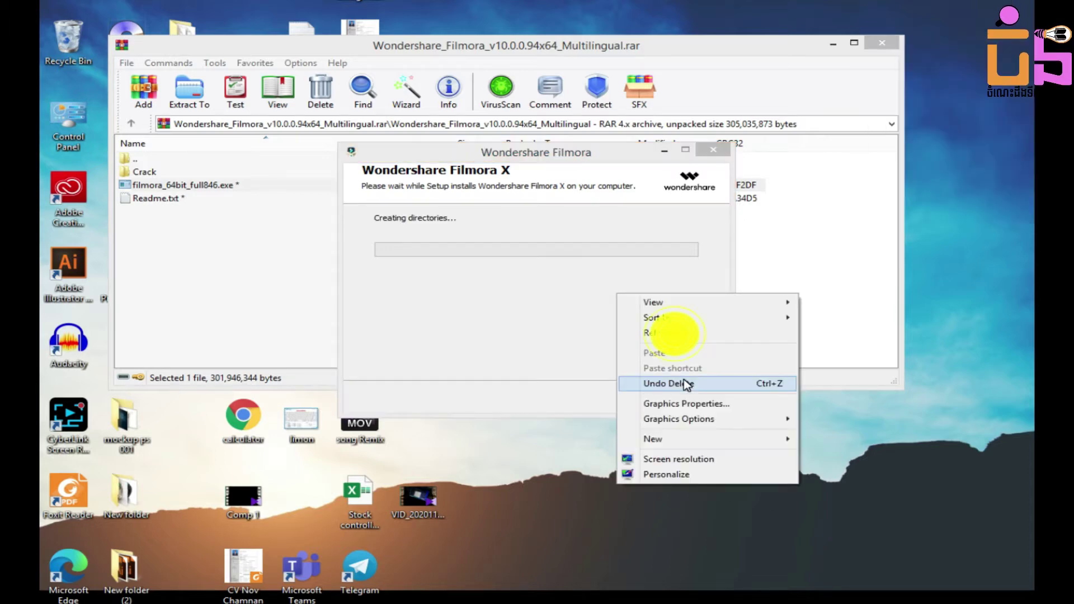
click(676, 334)
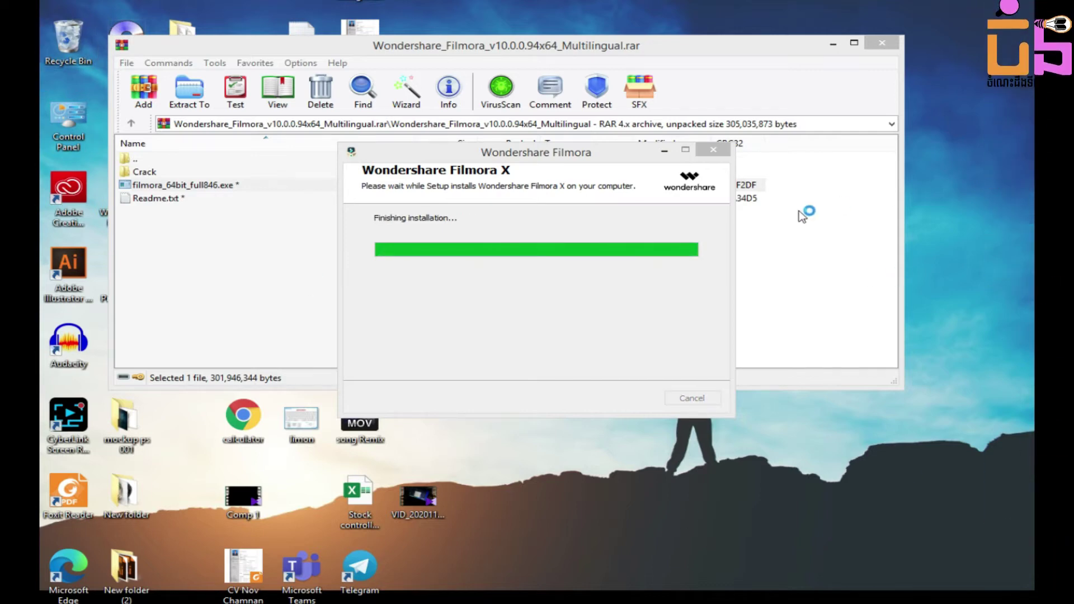
right_click(970, 152)
click(950, 186)
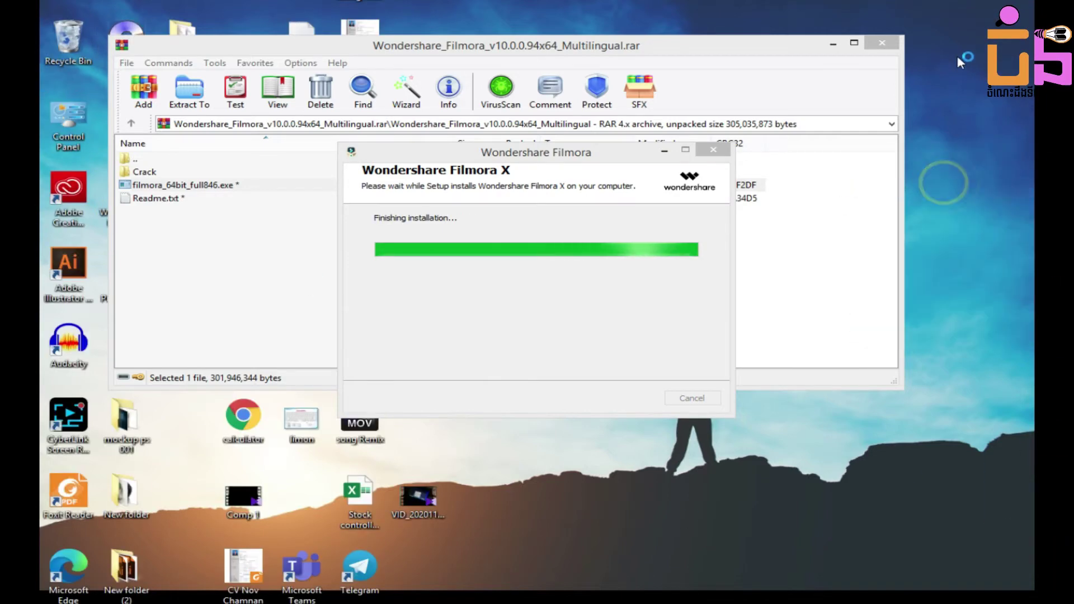
right_click(958, 55)
click(950, 101)
right_click(970, 36)
click(957, 74)
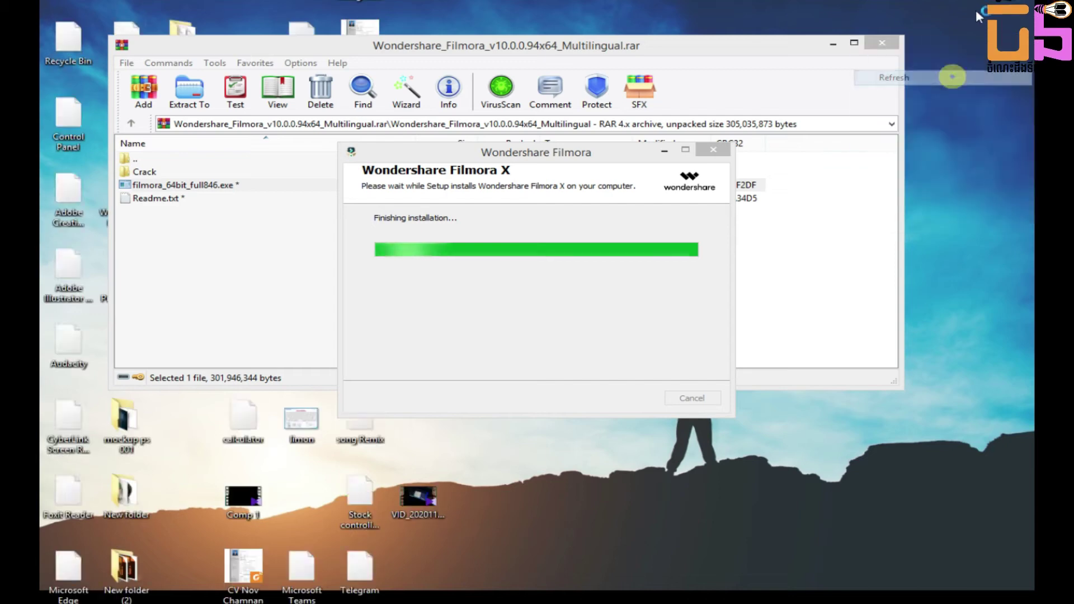
right_click(967, 13)
click(962, 53)
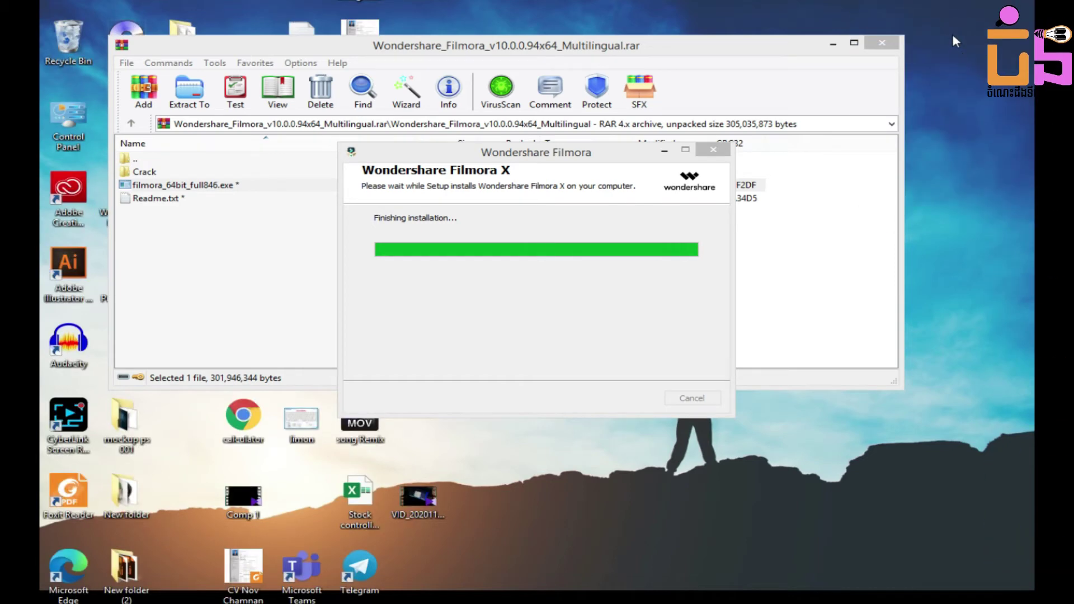
right_click(952, 34)
click(968, 78)
right_click(962, 27)
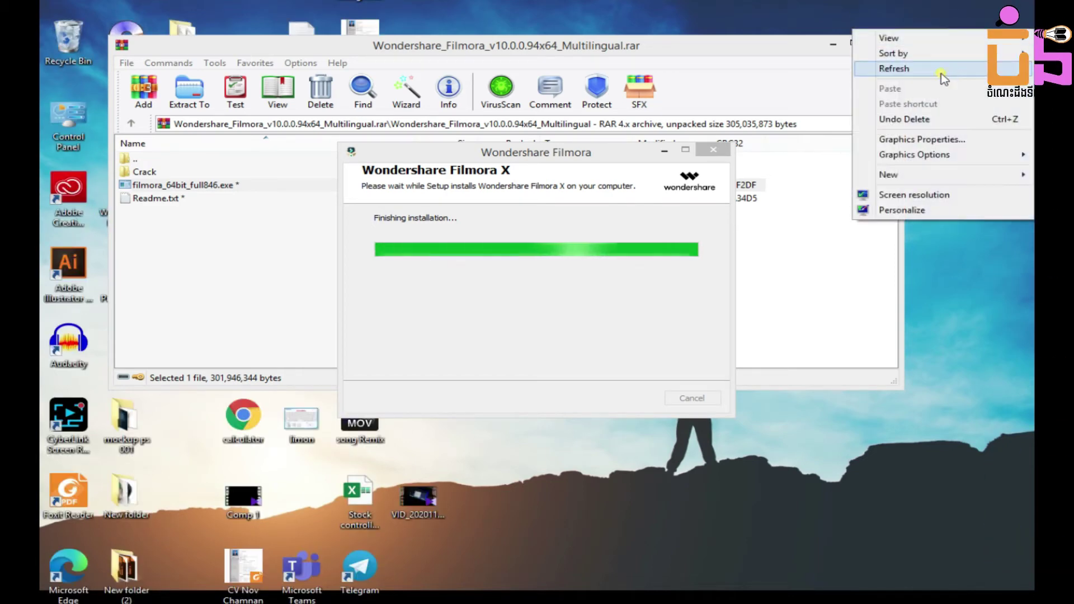
click(943, 75)
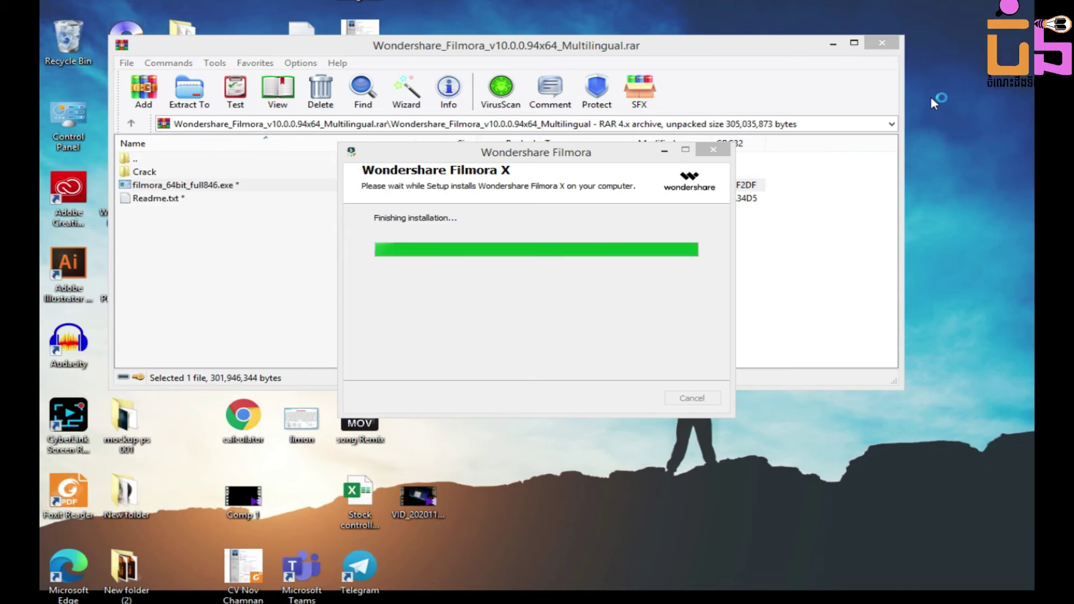
right_click(946, 100)
click(928, 142)
right_click(979, 5)
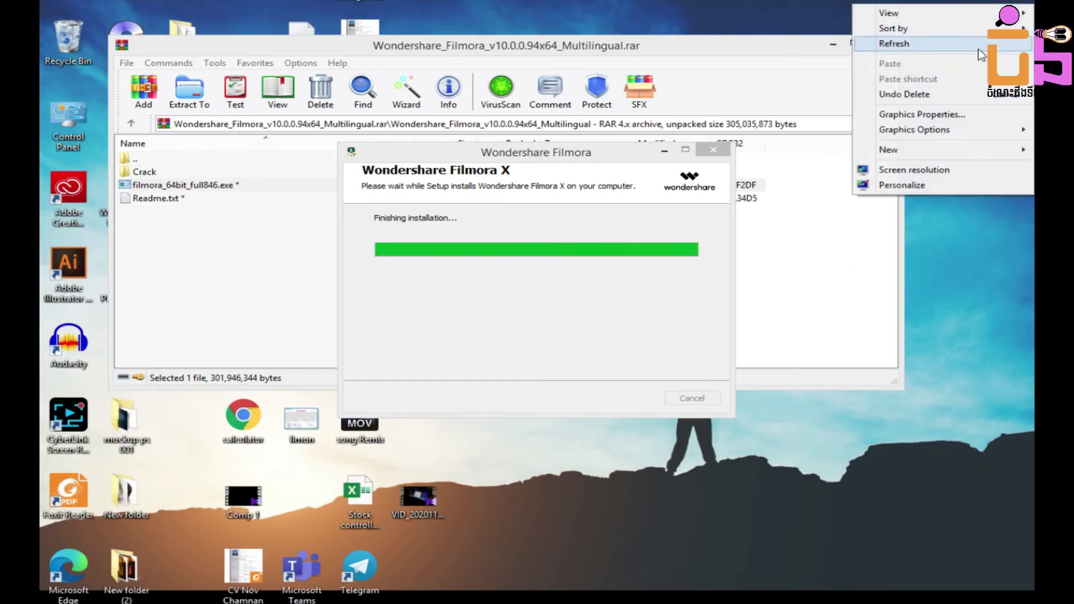
click(978, 50)
right_click(962, 73)
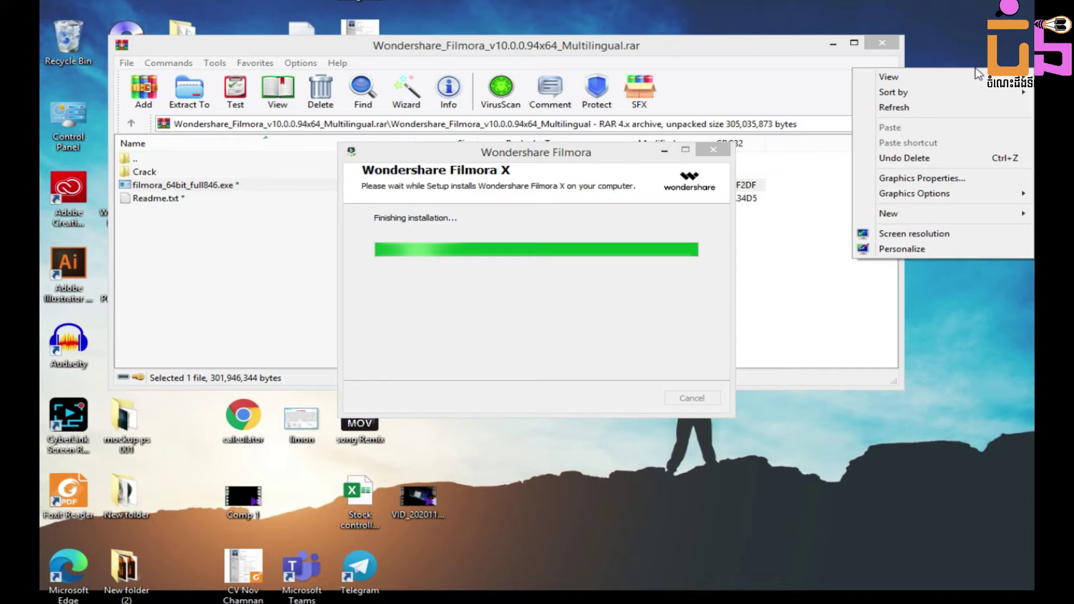
click(943, 109)
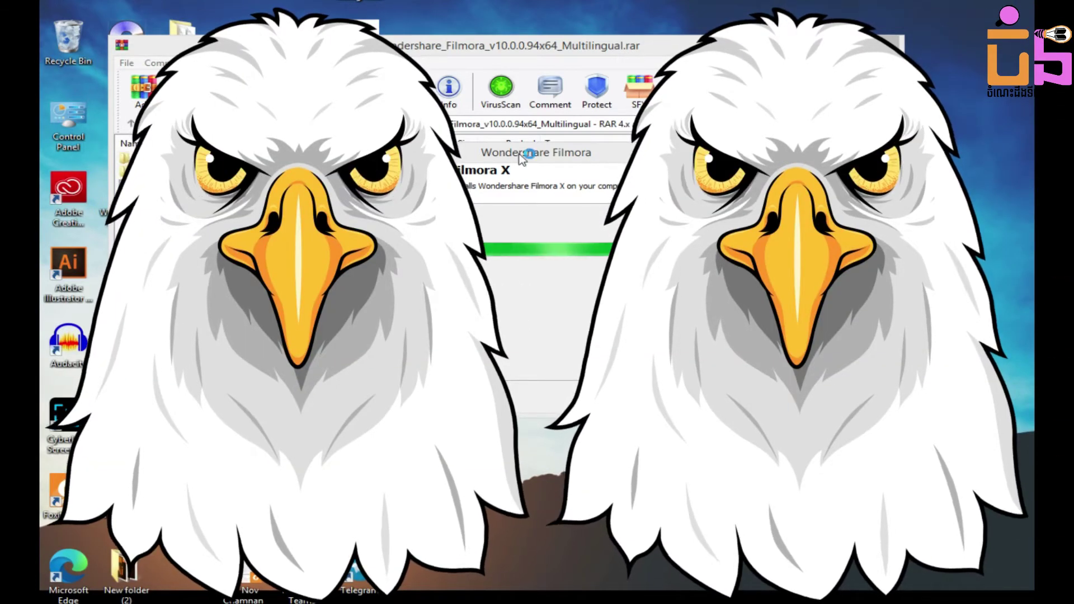
click(536, 202)
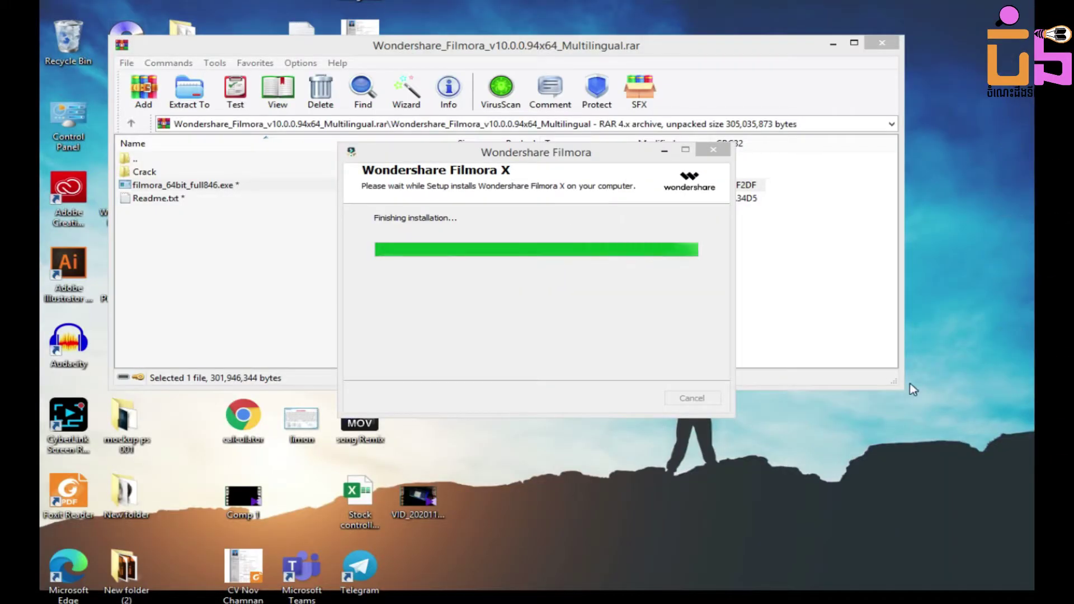
Refresh the desktop, then launch Filmora from the finished installer window.
right_click(963, 218)
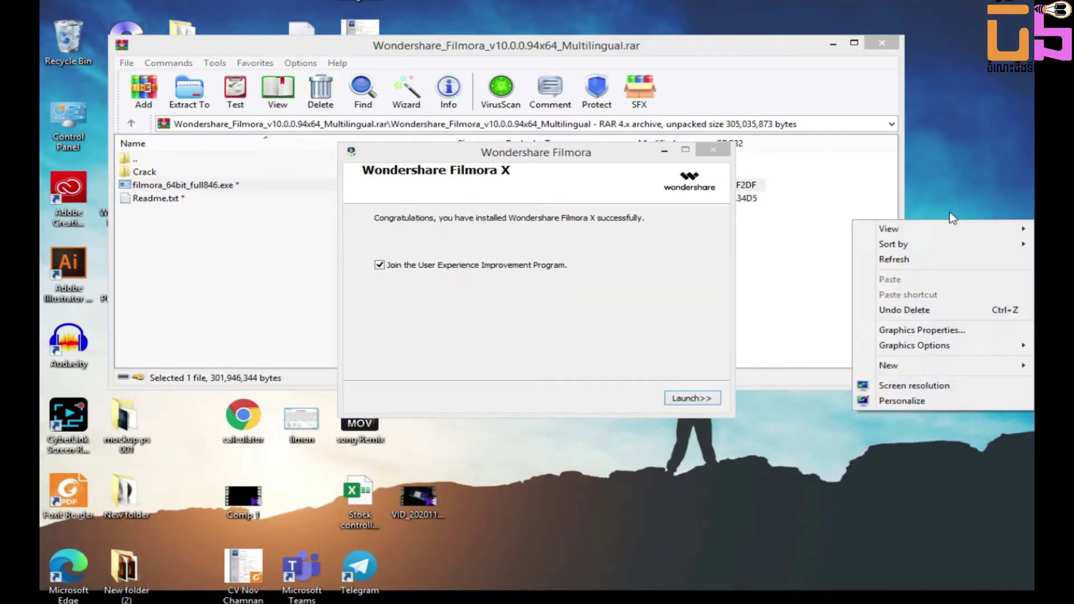
click(933, 259)
right_click(1006, 142)
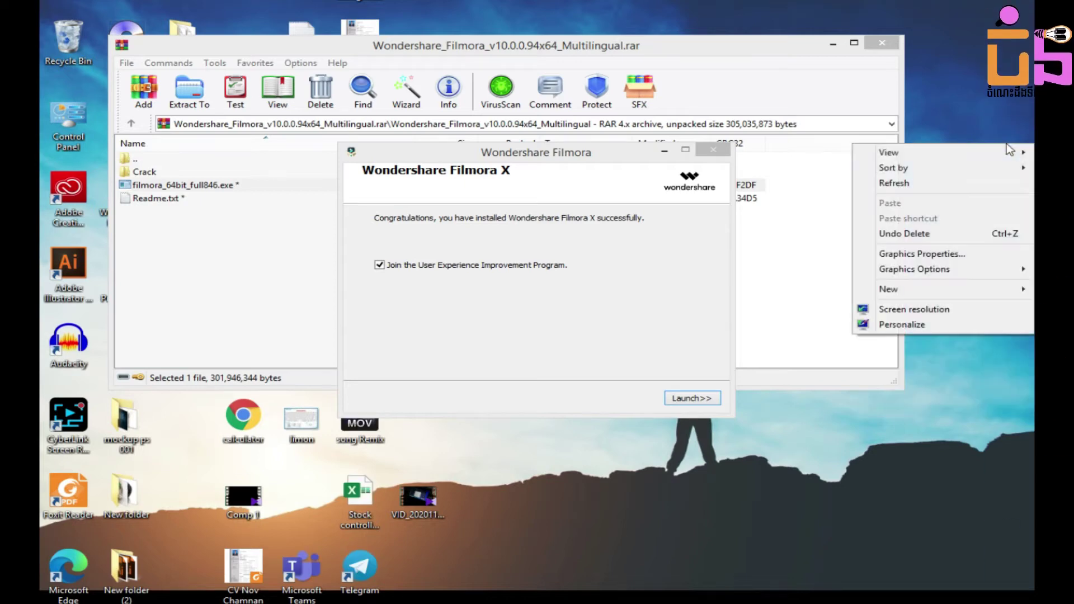
click(994, 184)
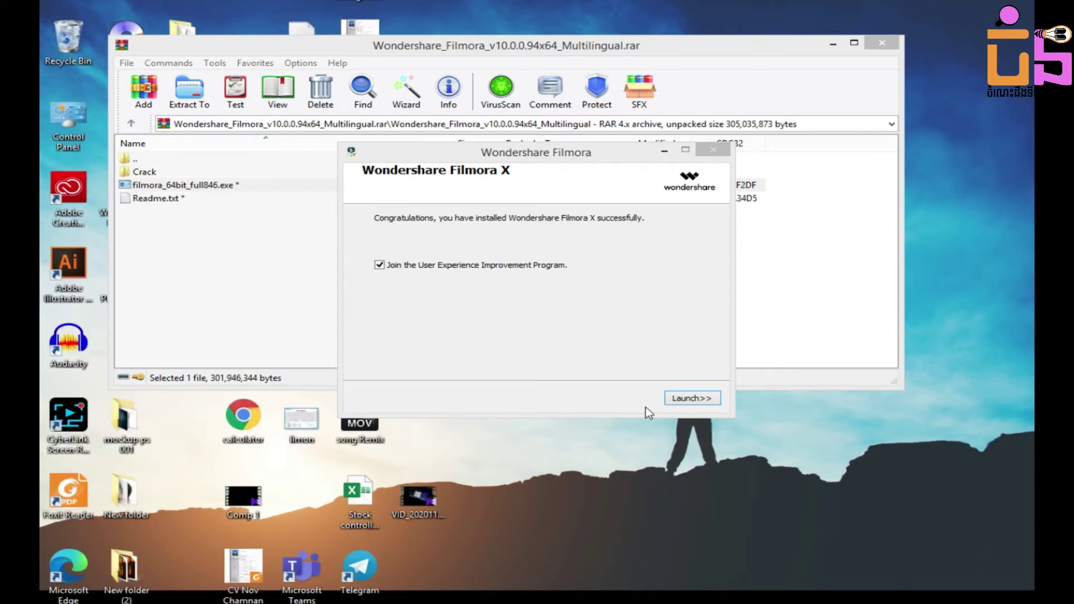
click(719, 151)
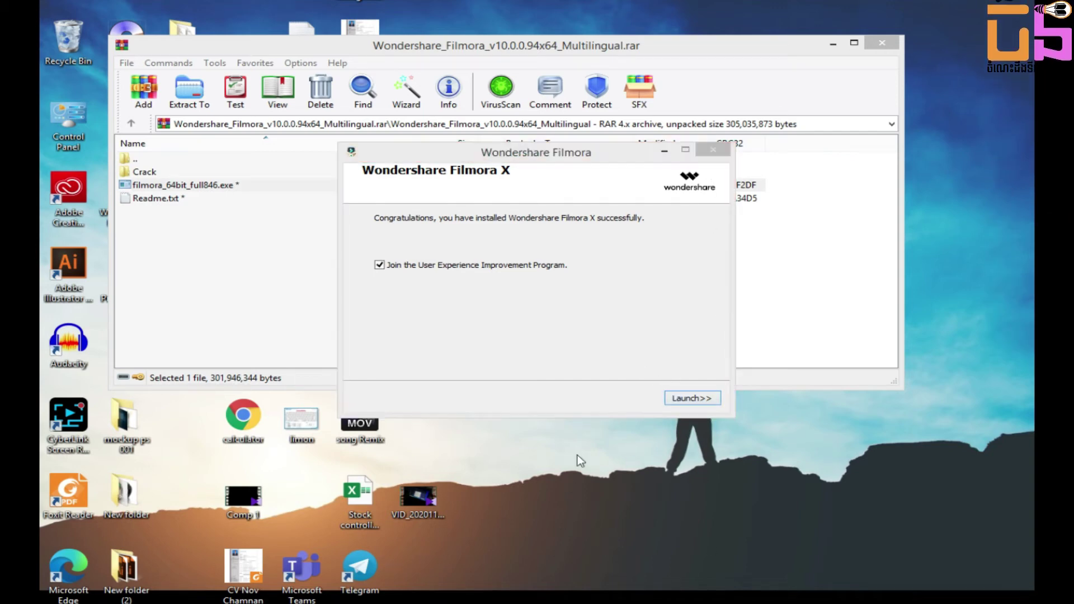
click(692, 399)
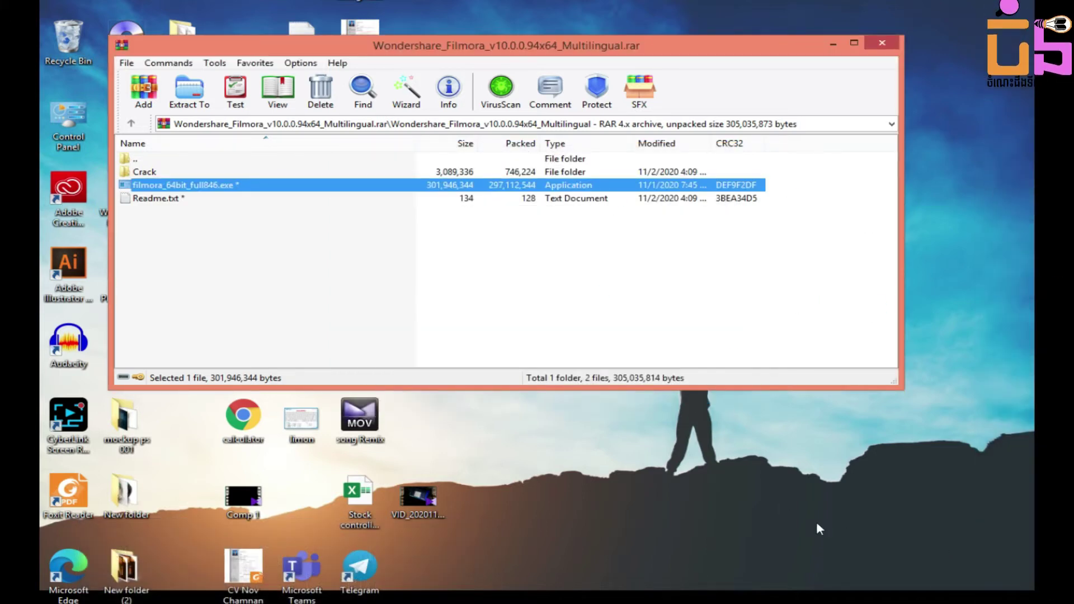
Keep refreshing the desktop while Filmora loads, then close the Filmora start window.
right_click(778, 472)
click(816, 324)
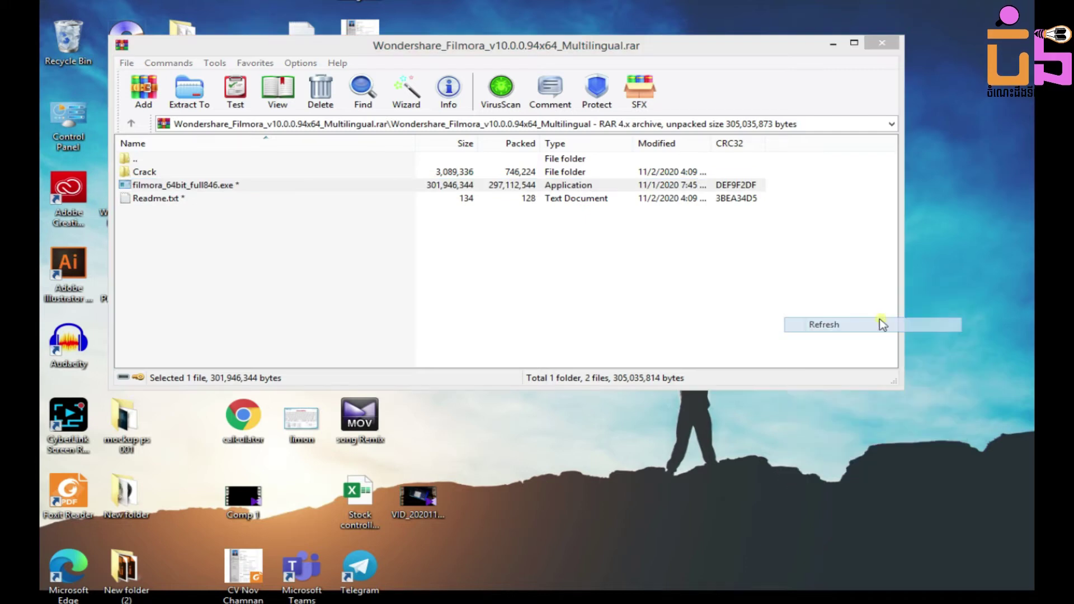
right_click(954, 213)
click(907, 253)
right_click(988, 119)
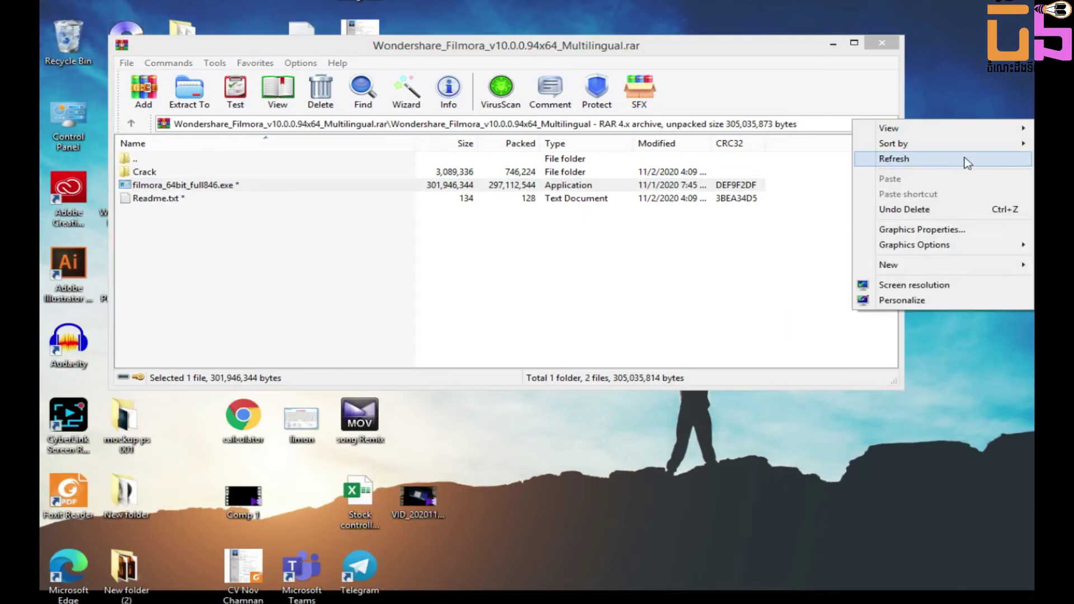
click(966, 160)
right_click(979, 87)
click(959, 126)
right_click(952, 88)
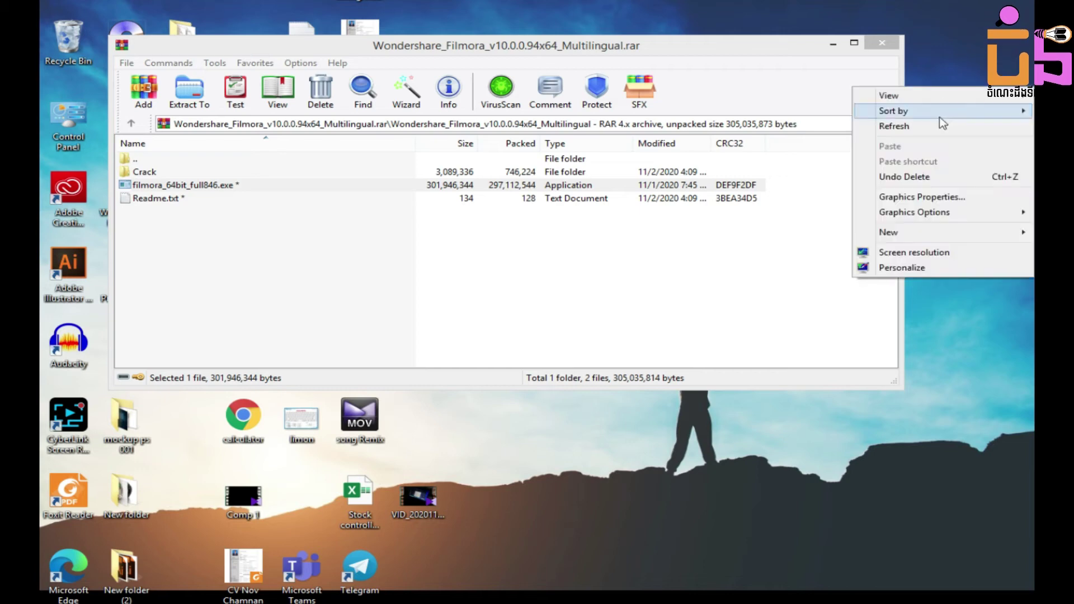
click(946, 127)
right_click(956, 59)
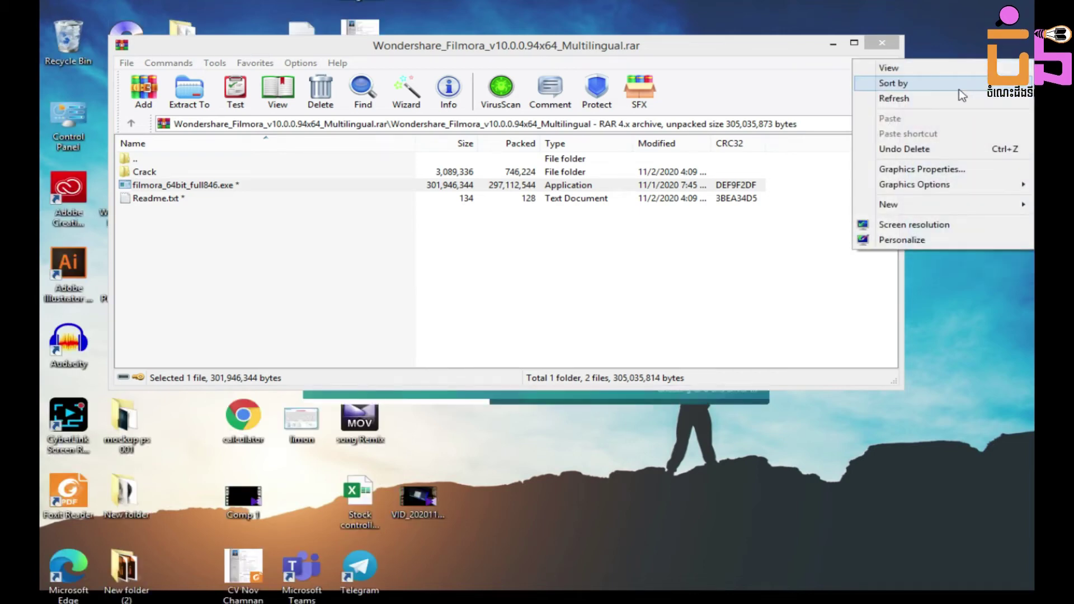
click(959, 98)
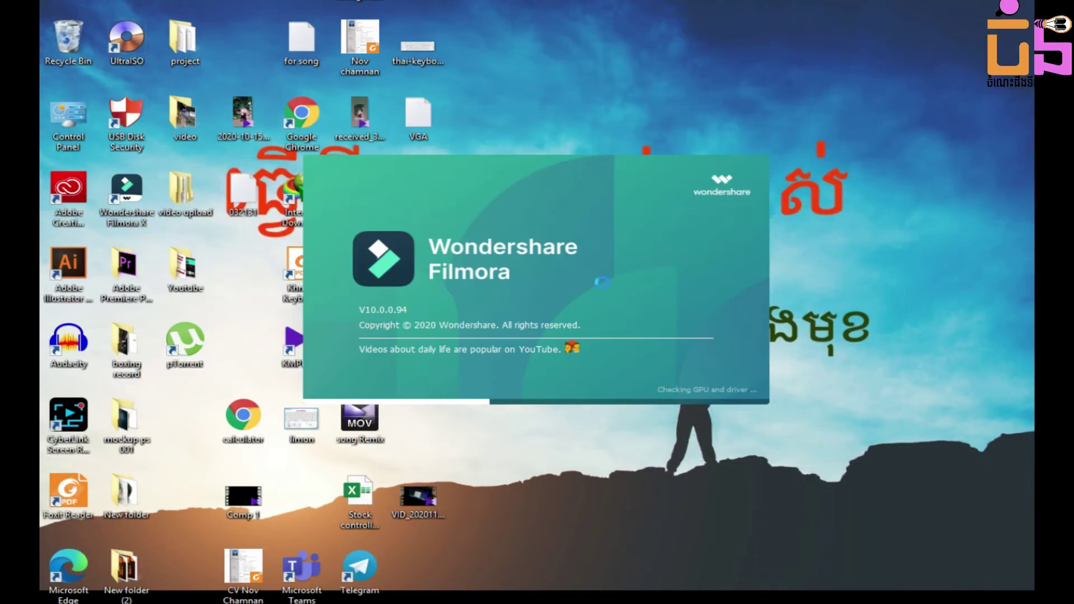
right_click(777, 39)
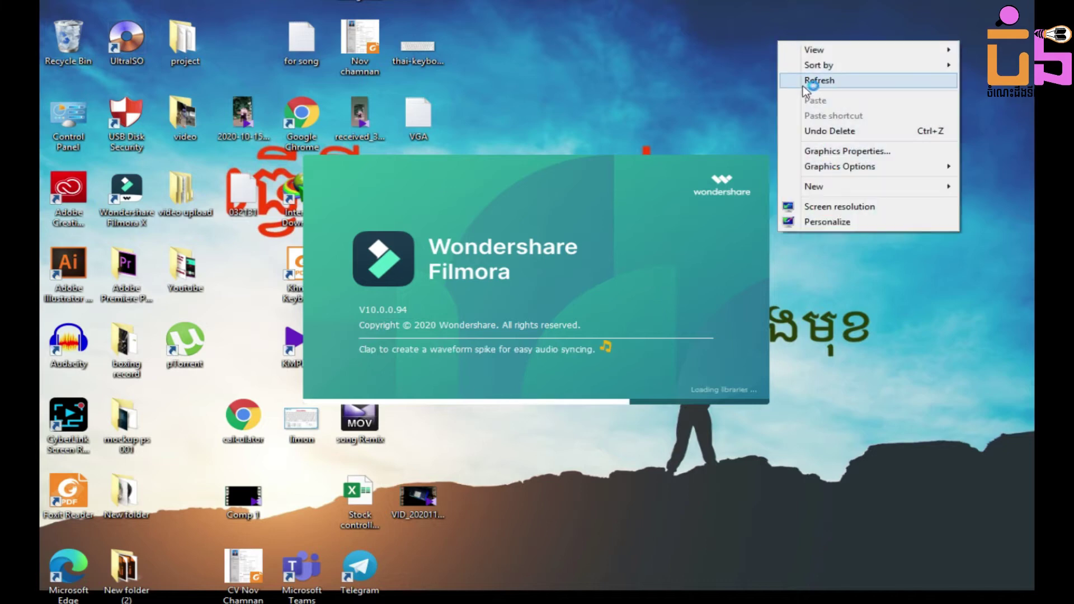
click(805, 82)
right_click(792, 63)
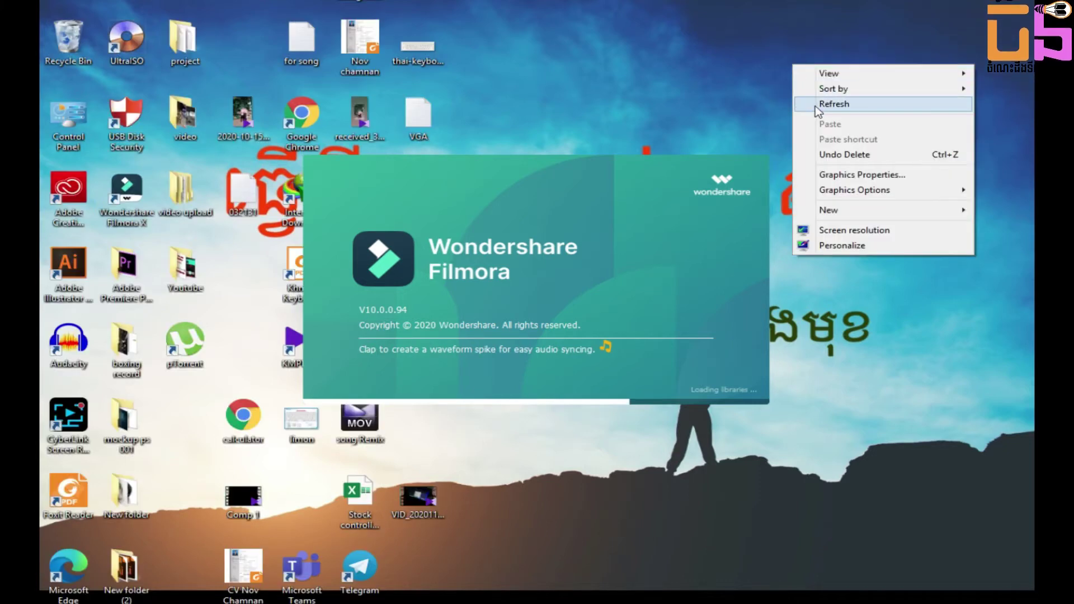
click(815, 106)
right_click(773, 54)
click(827, 90)
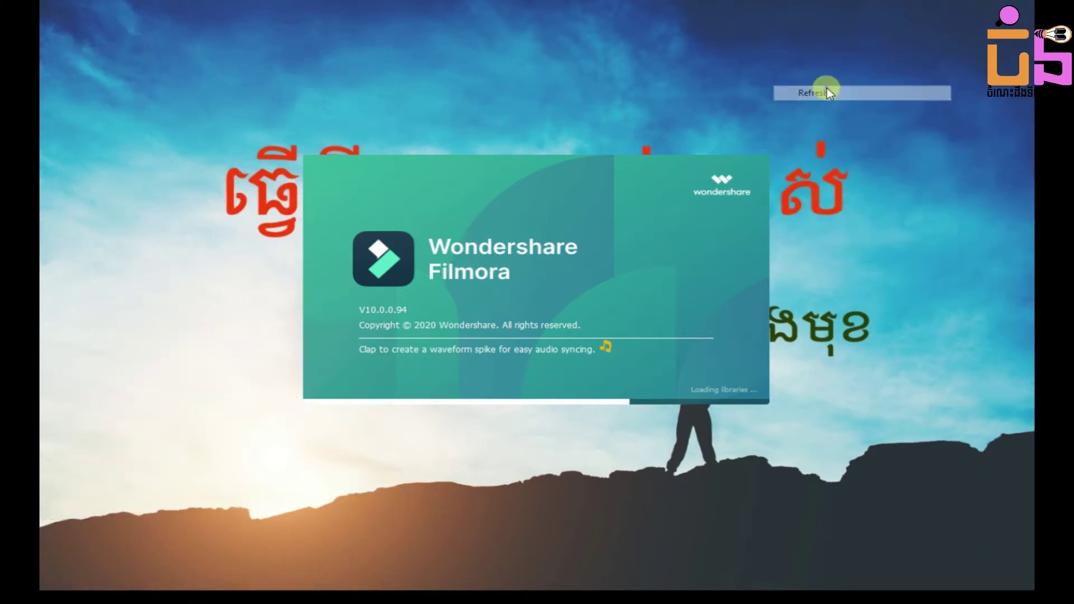
right_click(724, 39)
click(773, 83)
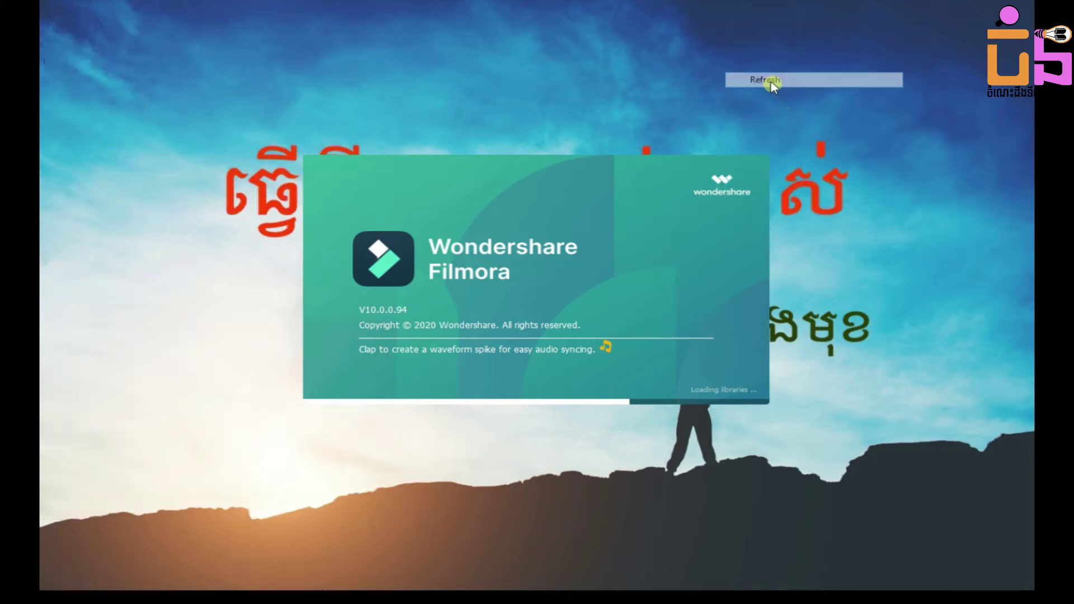
right_click(761, 63)
click(806, 103)
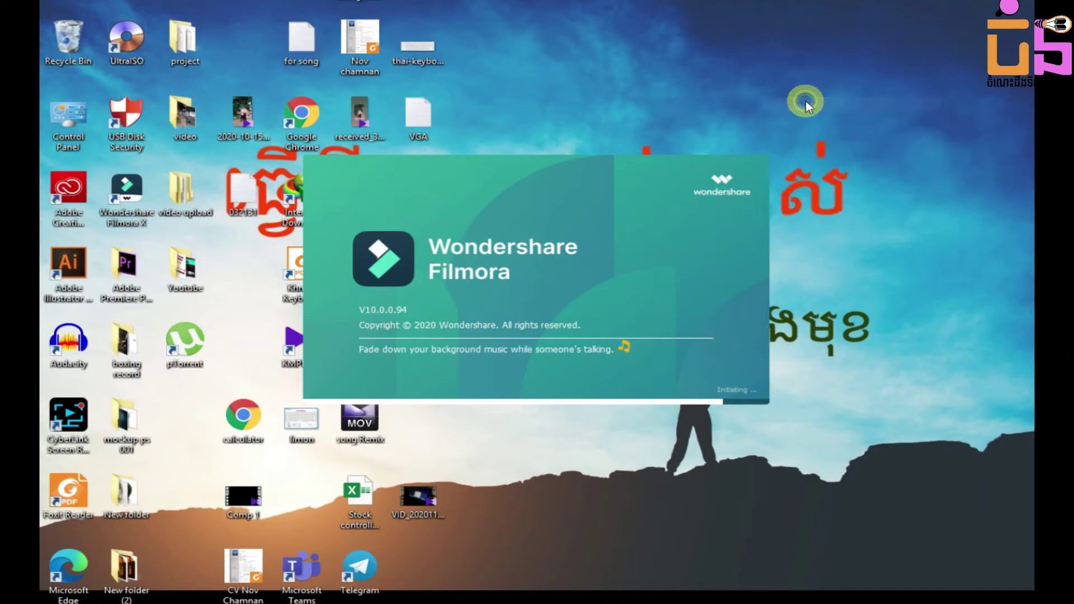
right_click(755, 47)
click(812, 87)
right_click(763, 62)
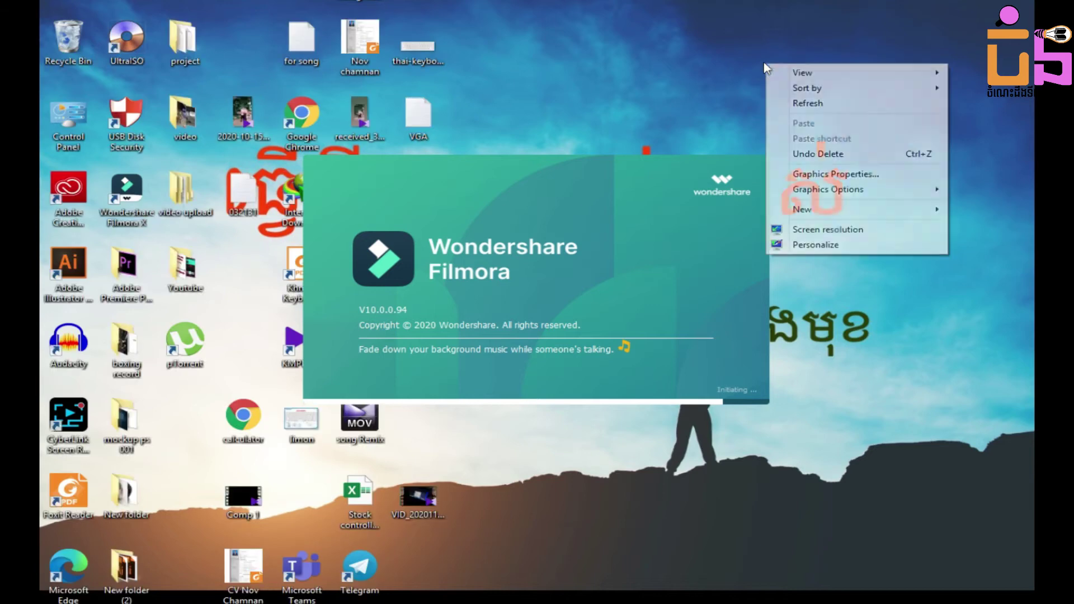
click(808, 103)
right_click(771, 49)
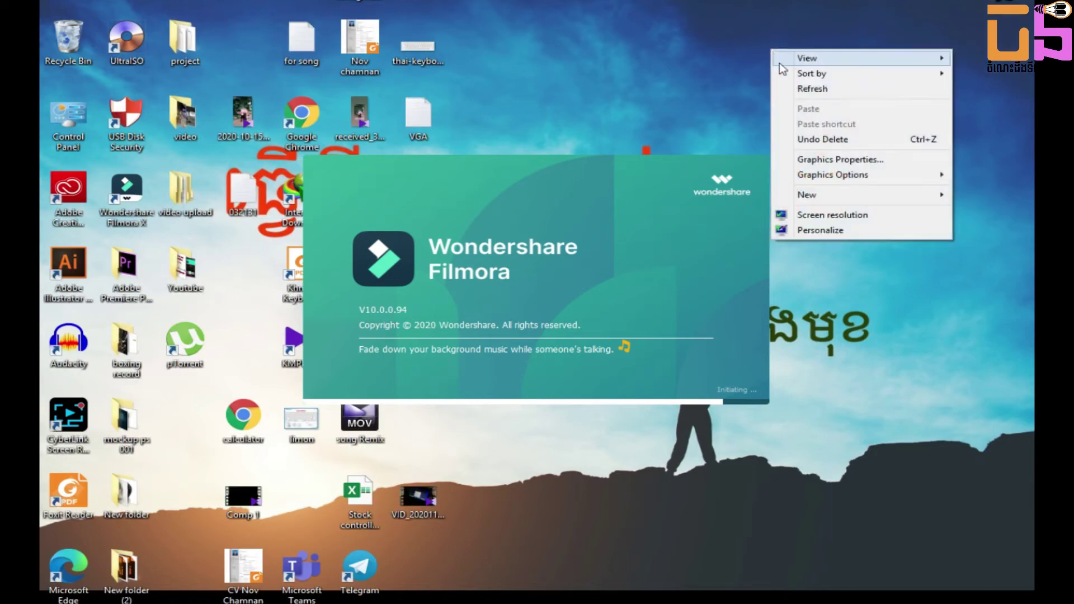
click(812, 89)
right_click(744, 49)
click(772, 93)
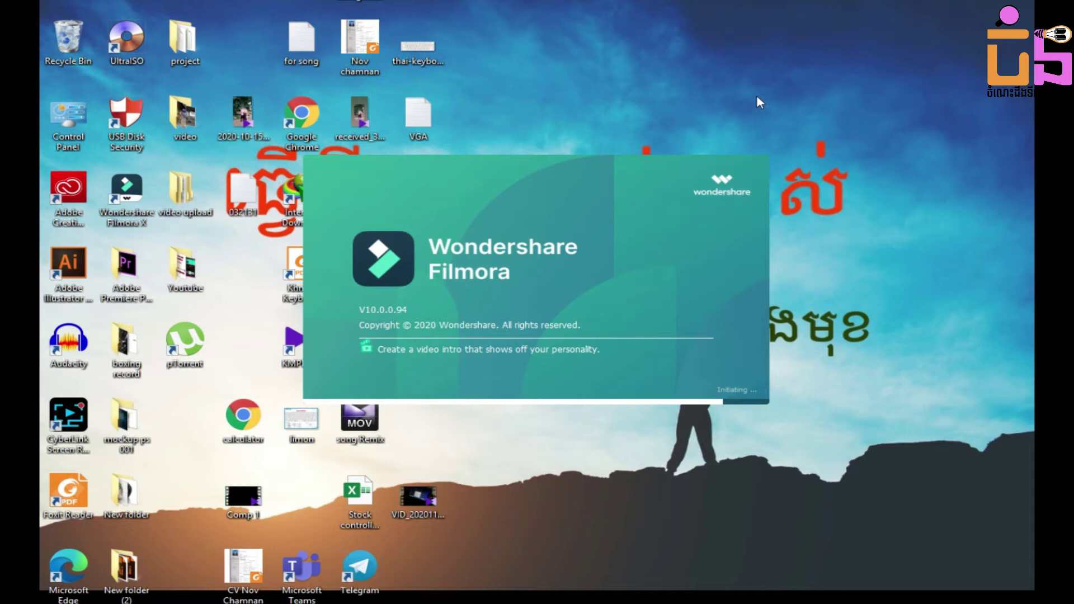
right_click(758, 97)
click(809, 132)
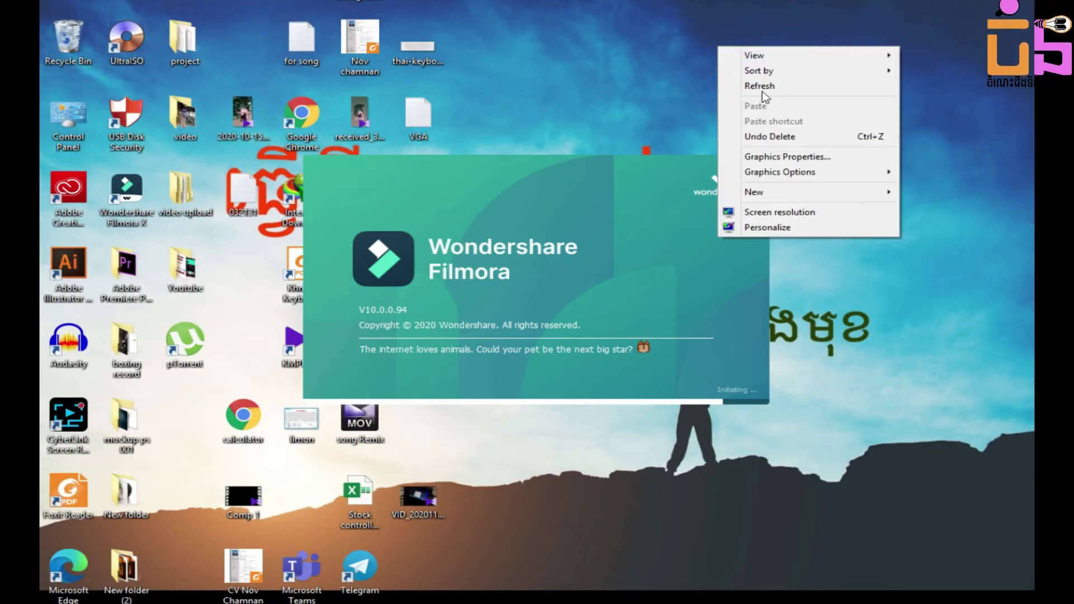
click(761, 86)
right_click(754, 71)
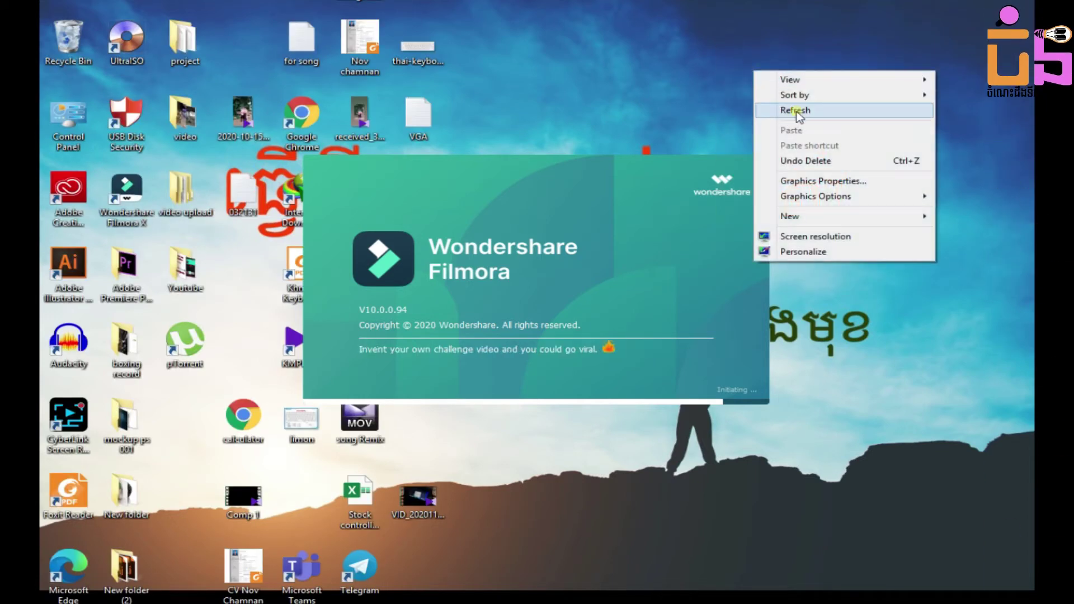
click(796, 110)
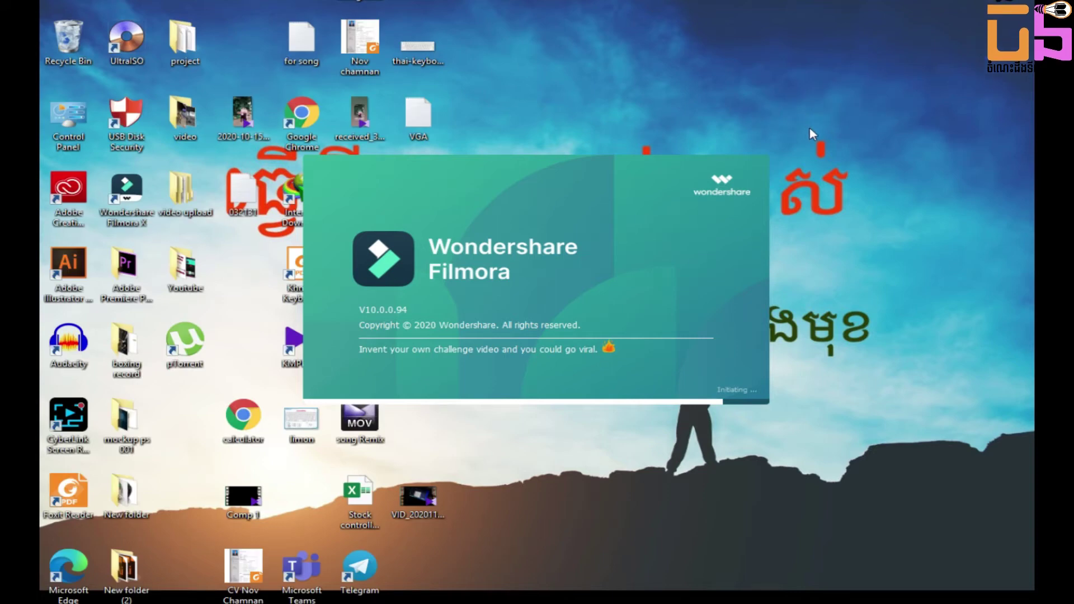
right_click(756, 6)
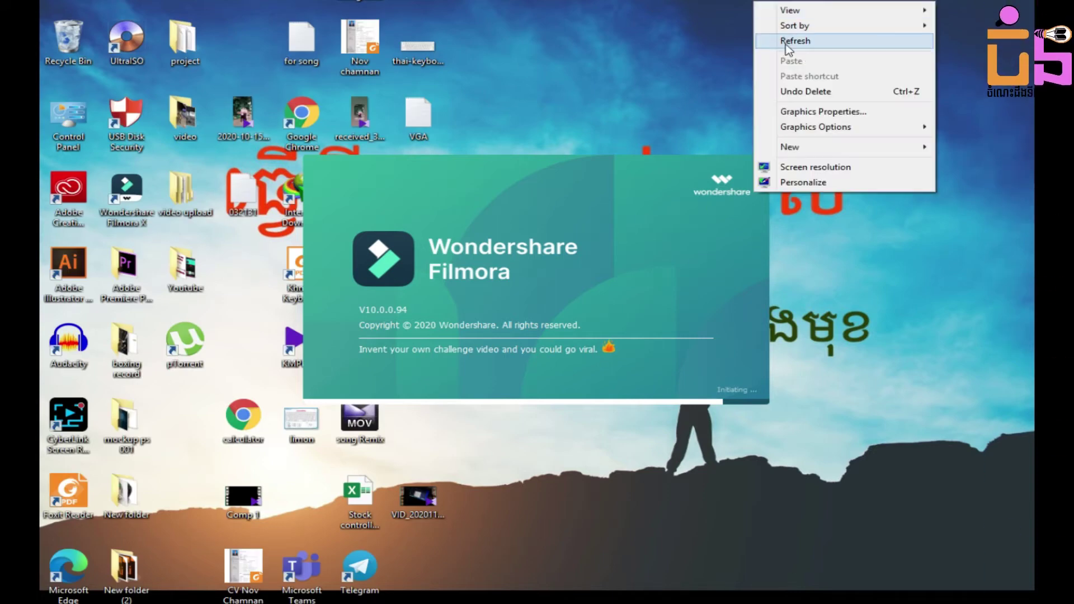
click(787, 43)
right_click(872, 49)
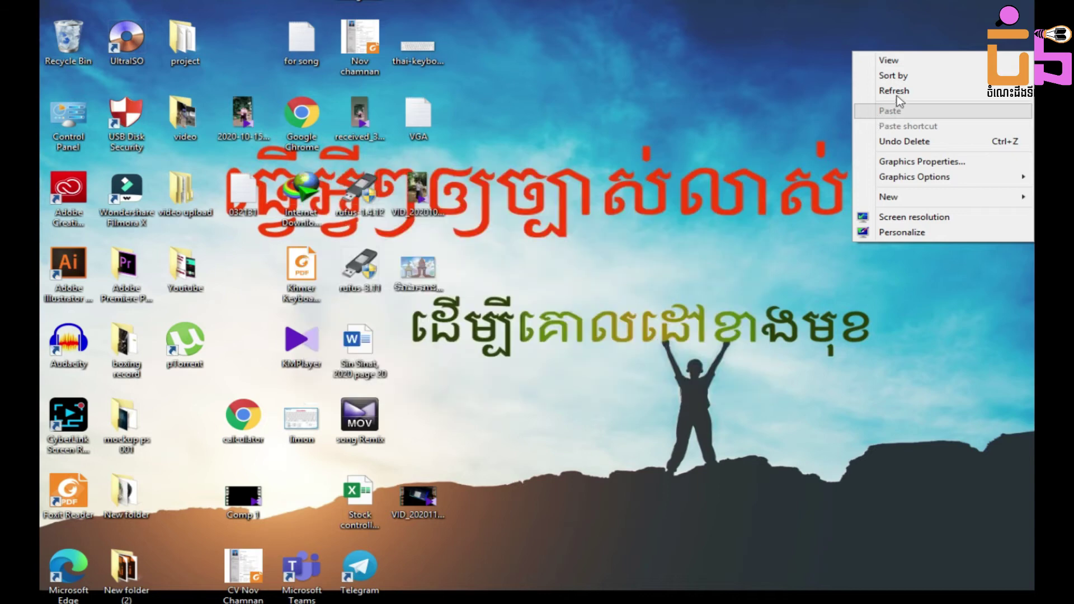
click(897, 93)
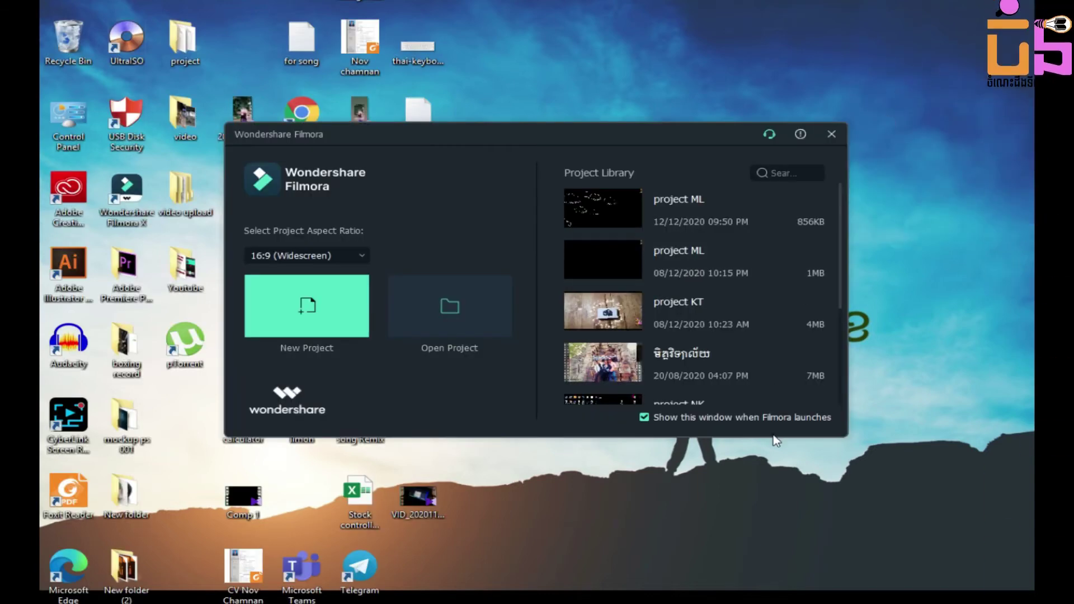
click(838, 136)
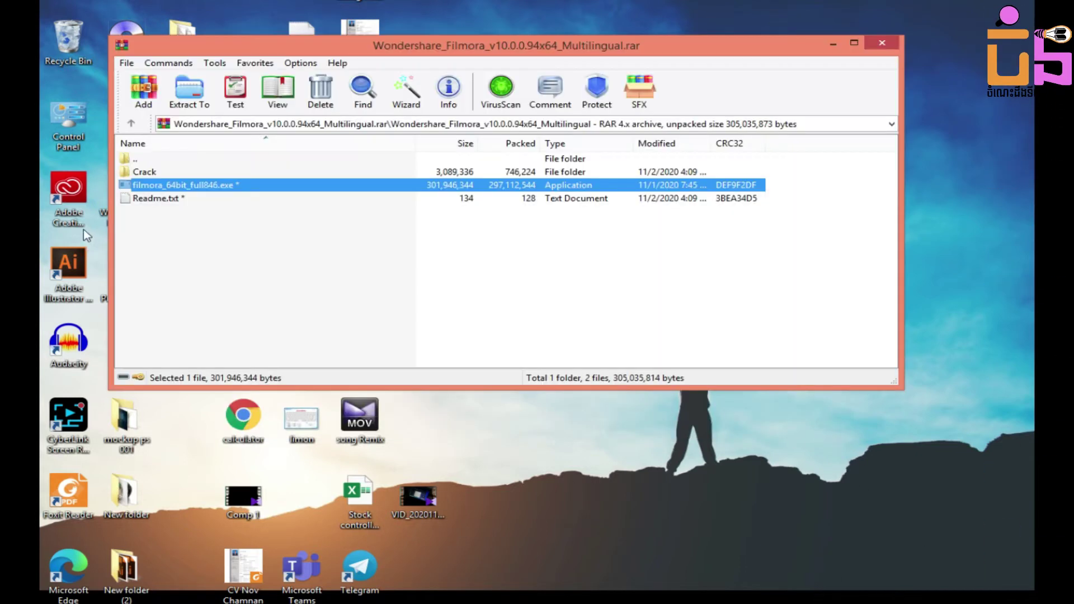
Open the archive's Readme.txt in Notepad to read the crack instructions.
double_click(160, 200)
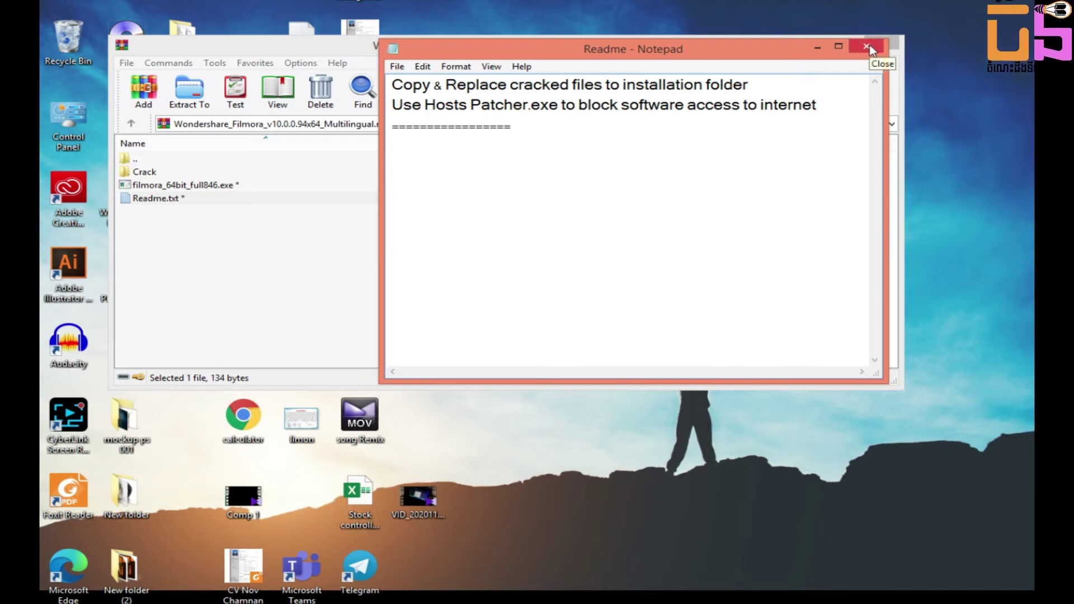
Disable the Ethernet 3 adapter through Network and Sharing Center's adapter settings.
click(895, 602)
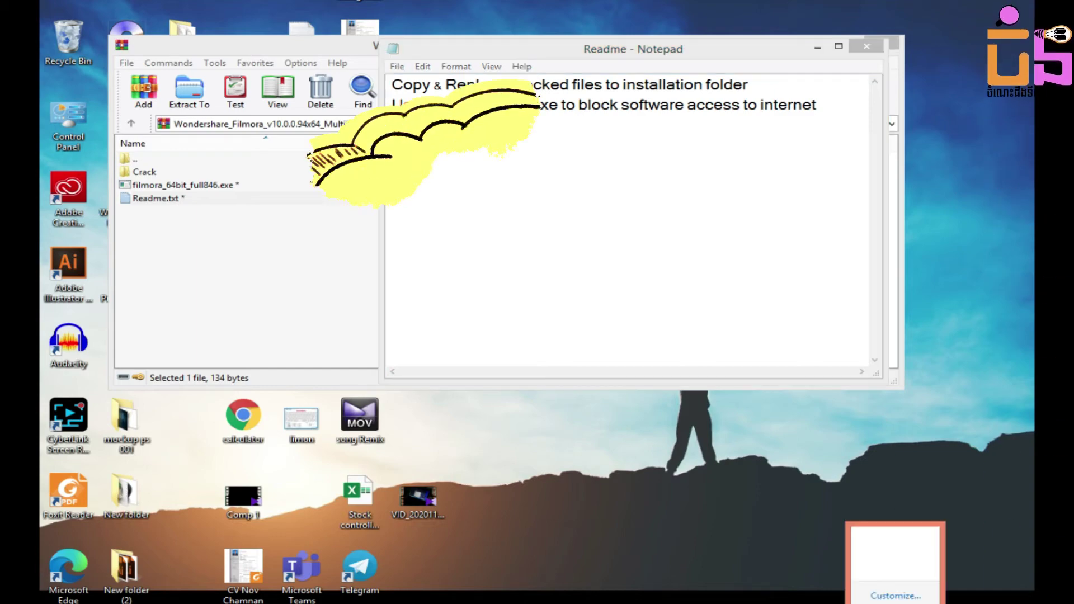
right_click(917, 564)
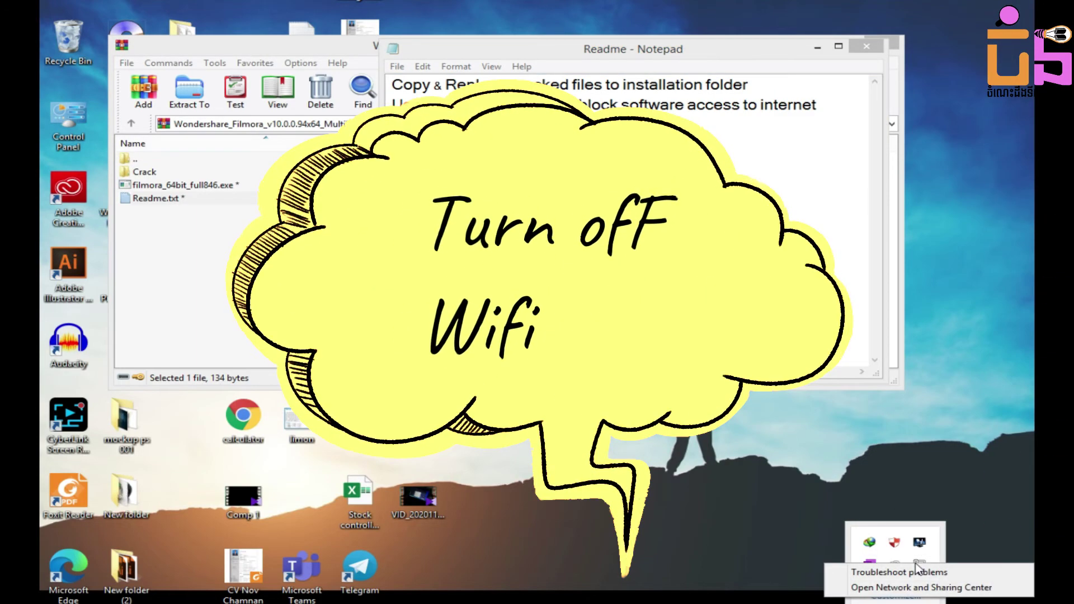
click(904, 589)
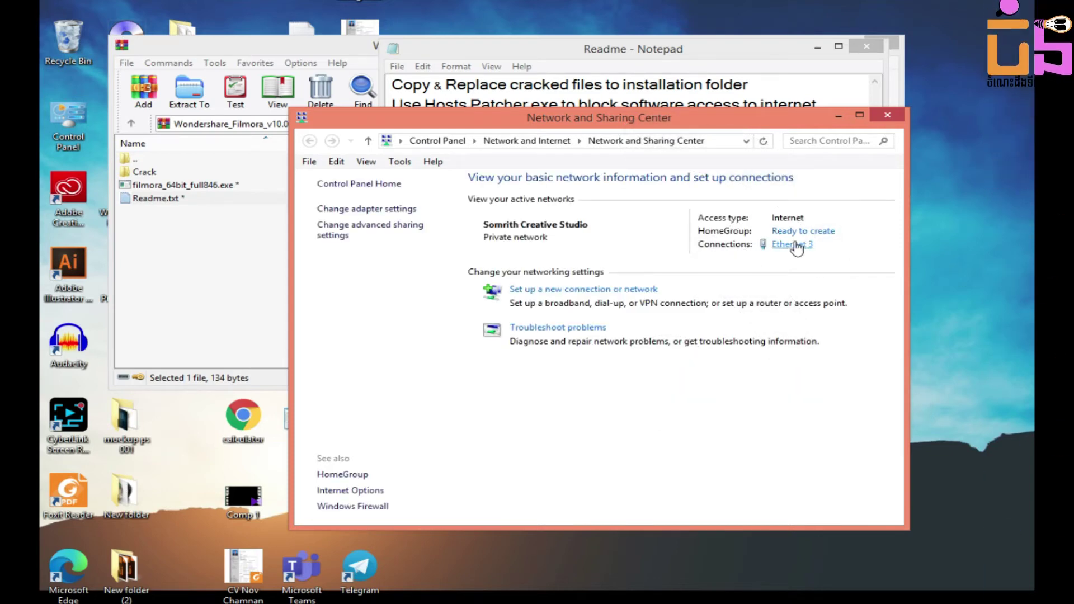
click(360, 209)
click(384, 233)
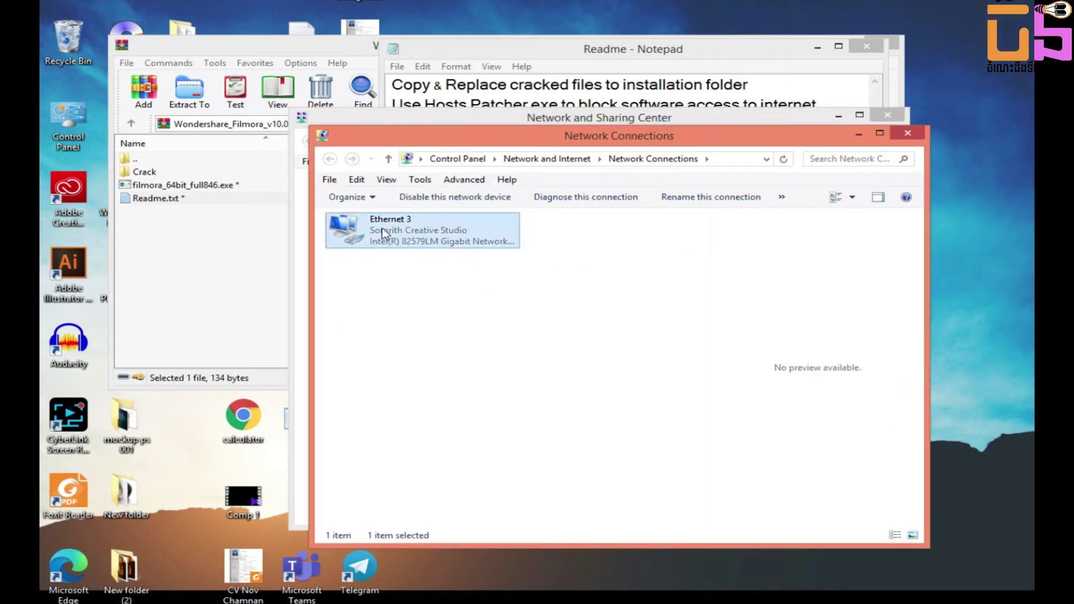
right_click(384, 233)
click(448, 239)
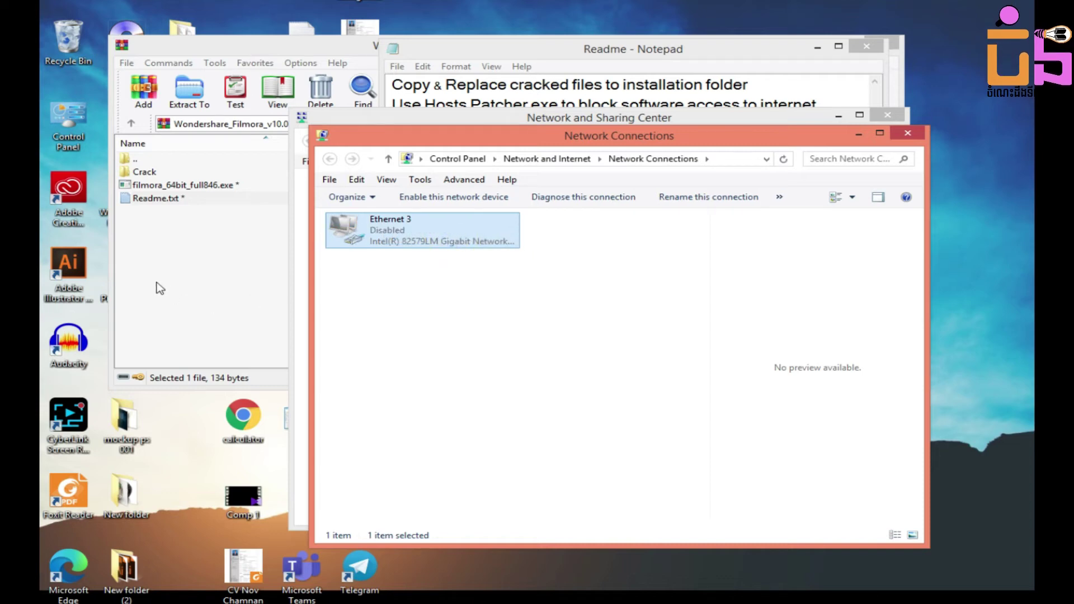
click(177, 289)
Inspect the archive's Crack folder, selecting its four files and copying their full names.
double_click(166, 171)
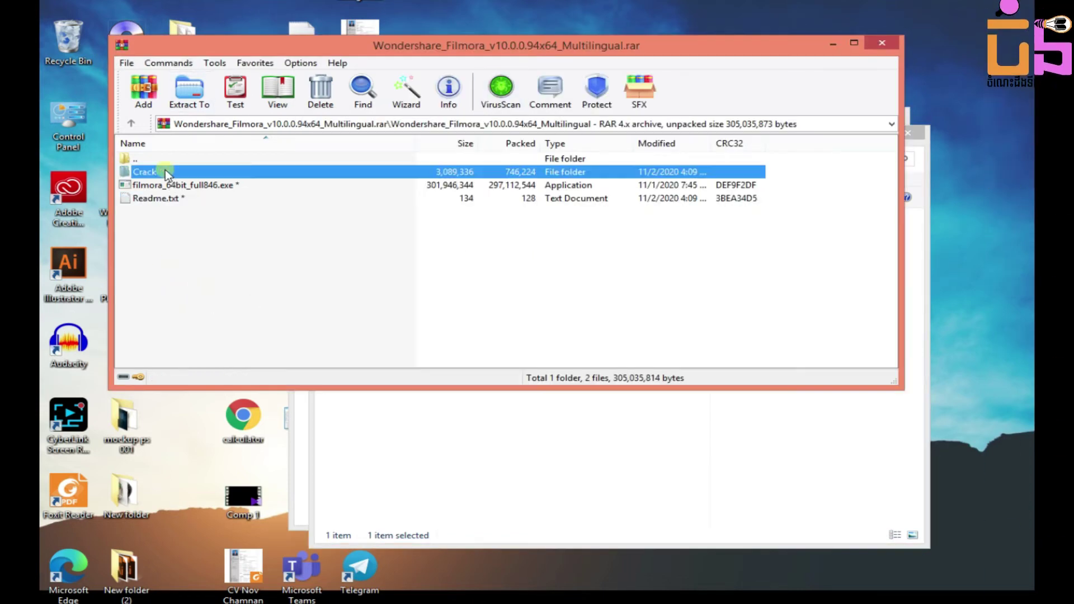
click(283, 305)
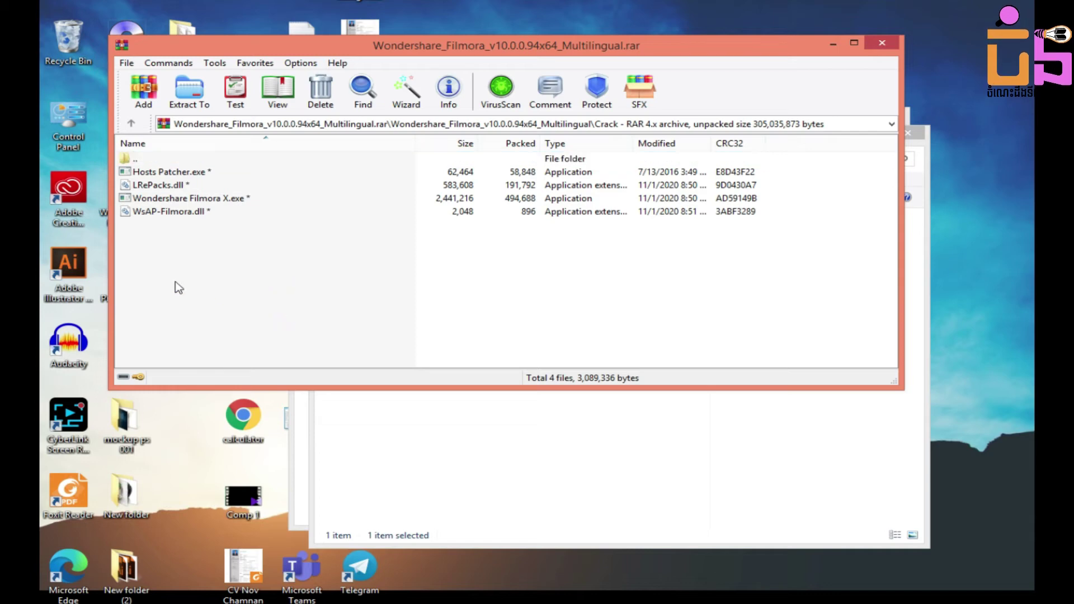
drag(181, 246, 177, 171)
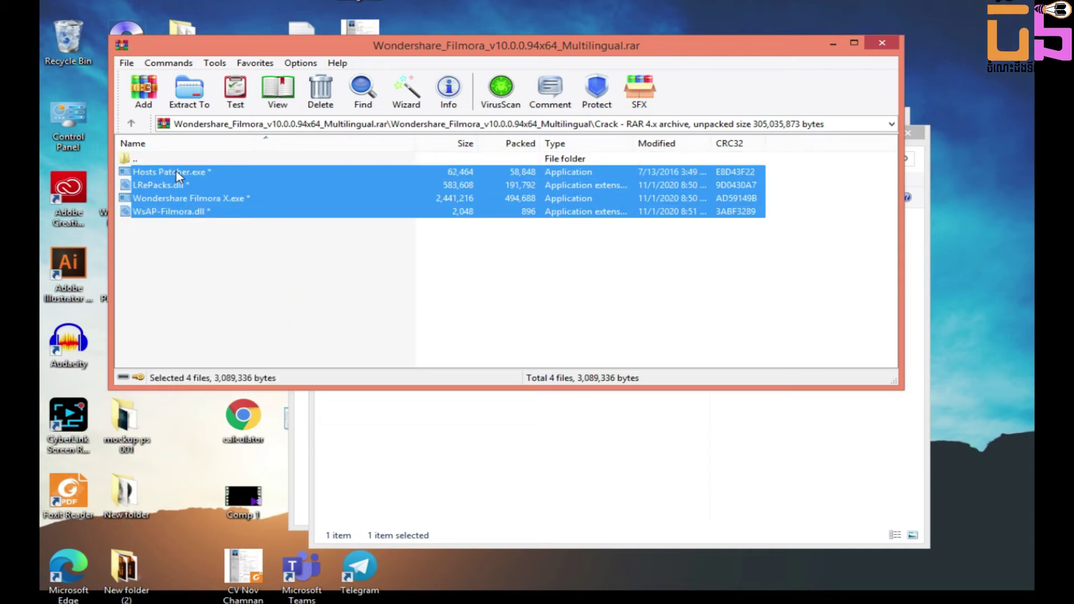
right_click(167, 192)
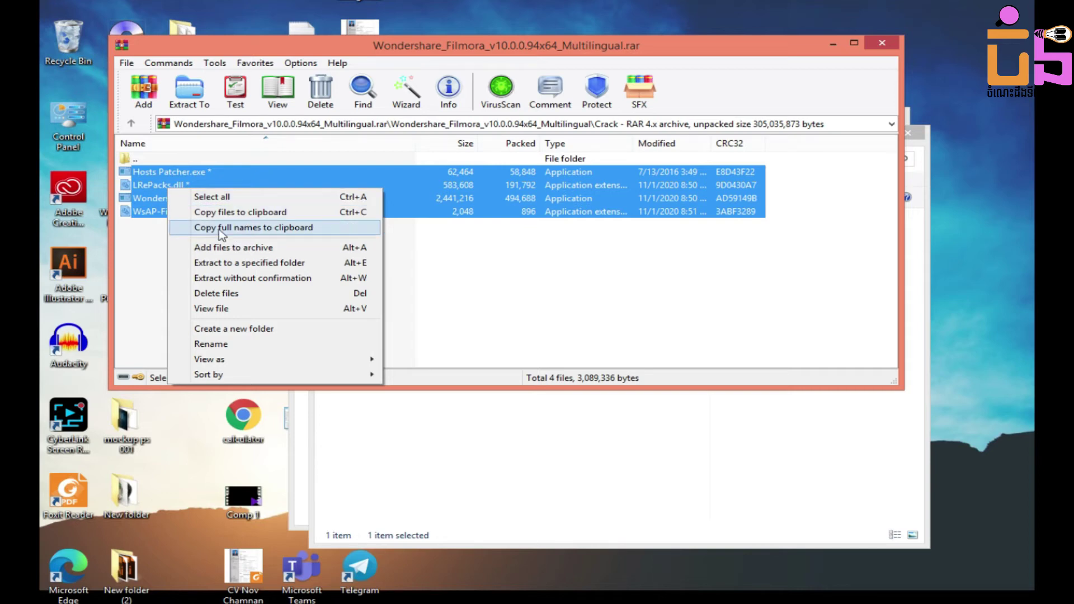
click(239, 227)
click(149, 254)
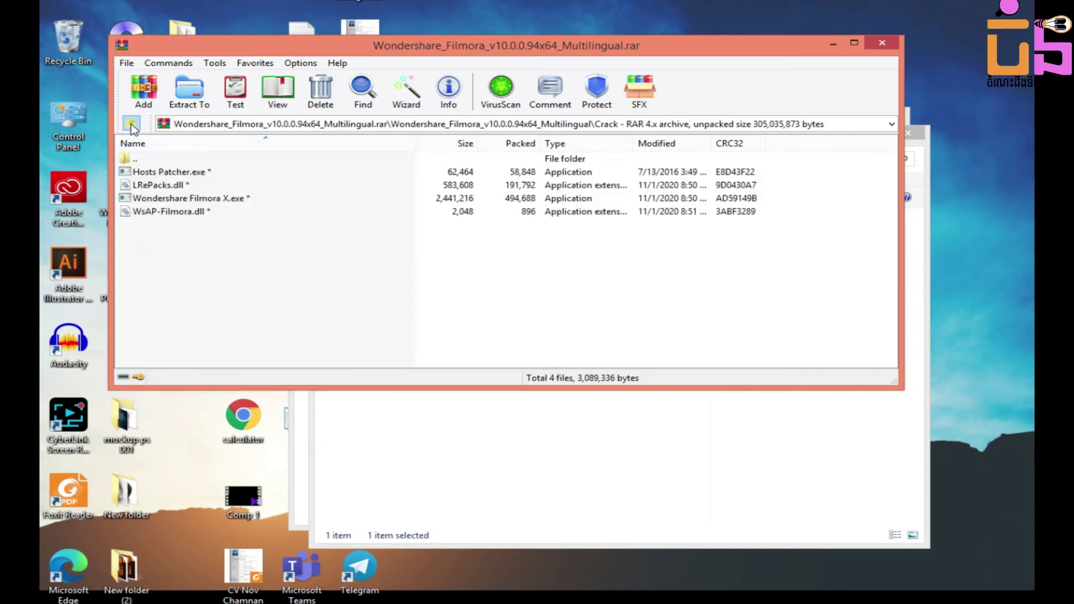
click(130, 123)
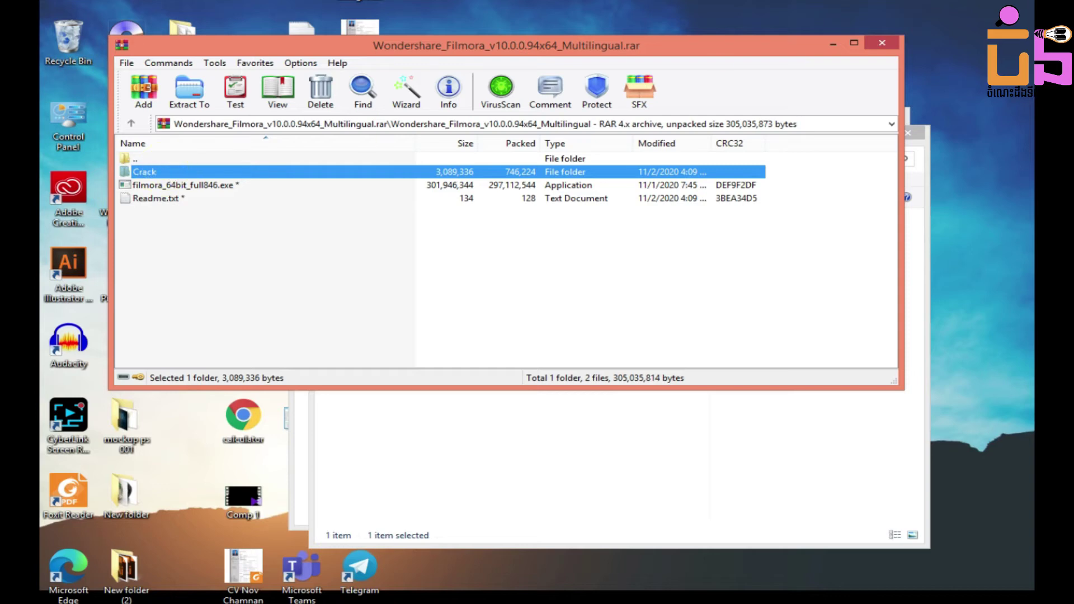
Extract the Crack folder onto the desktop, open it, and close WinRAR.
drag(984, 66, 984, 66)
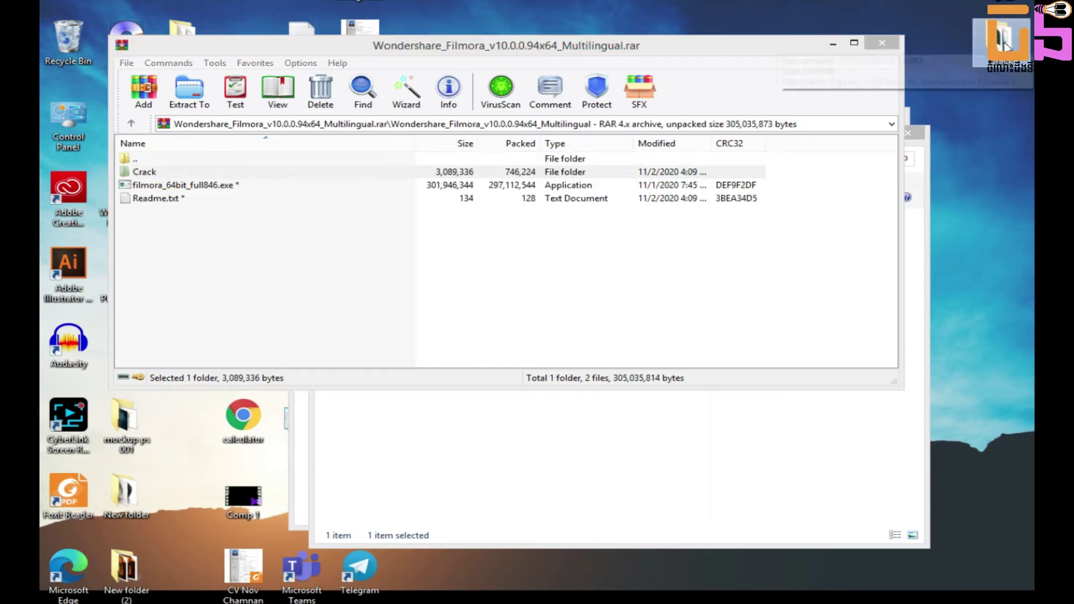
double_click(990, 59)
drag(265, 179, 270, 126)
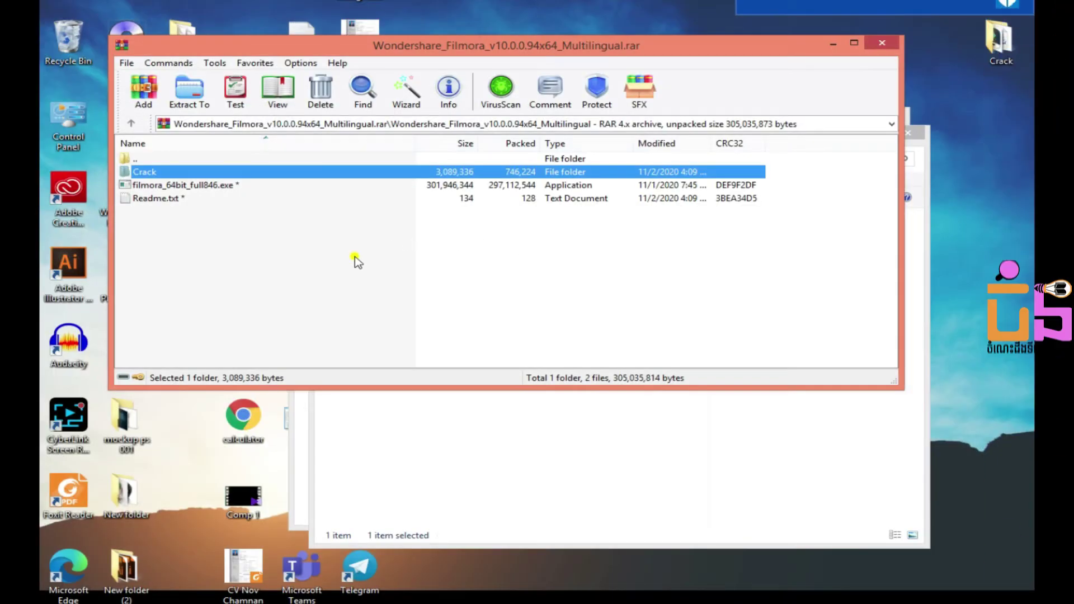
click(355, 257)
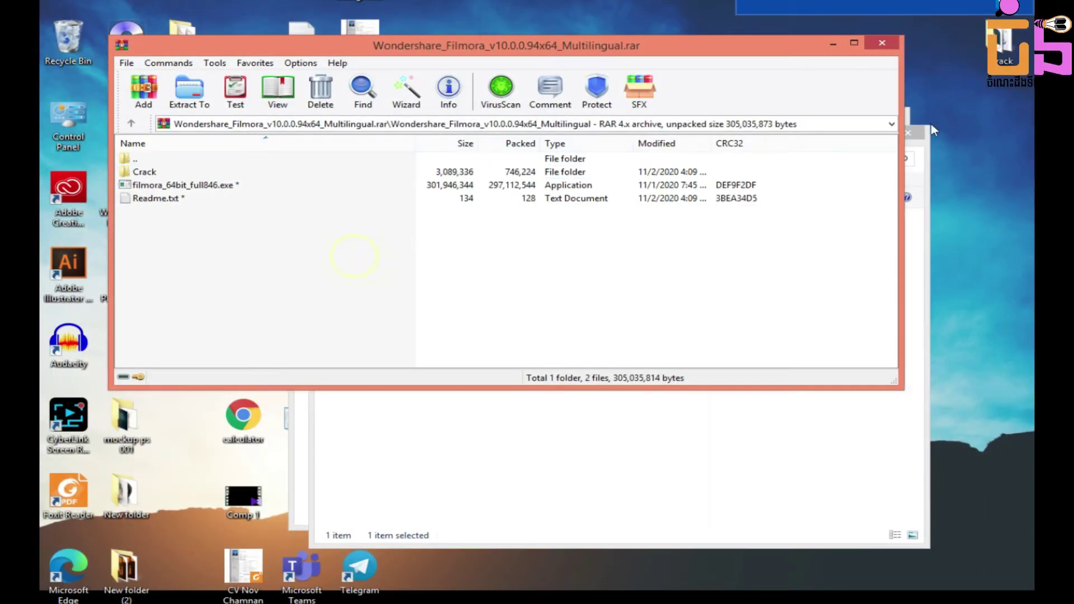
click(878, 44)
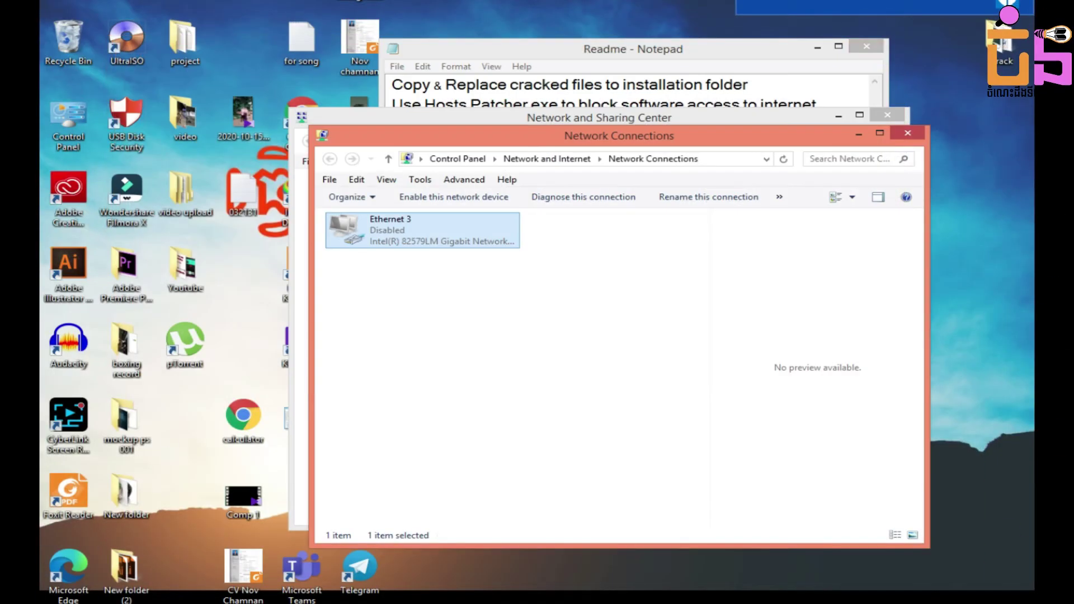
Open Windows Defender from Start search, turn off real-time protection, save, and minimize it.
key(super)
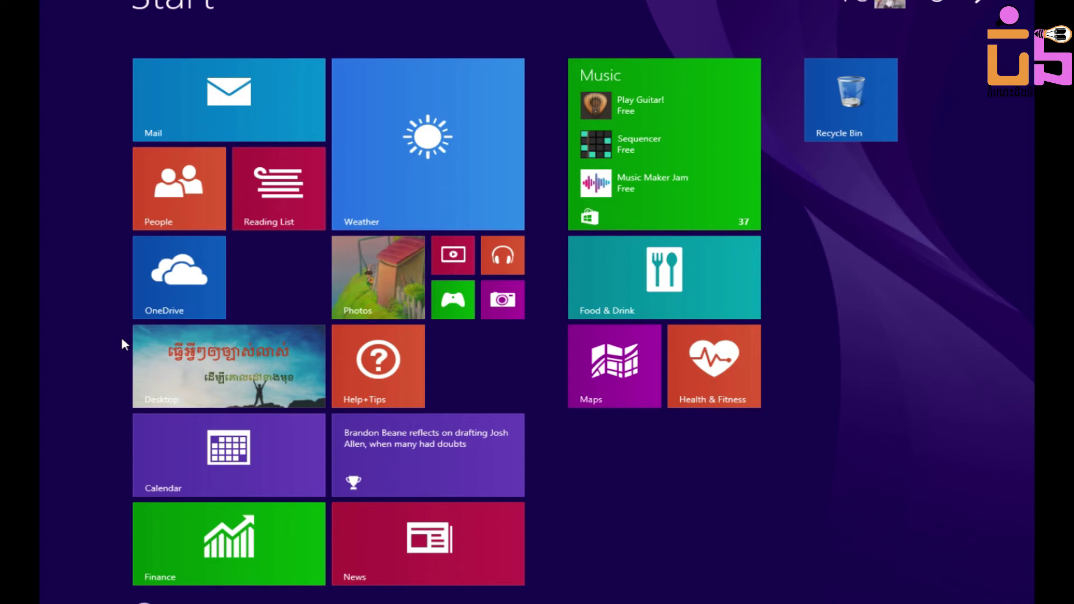
text(win)
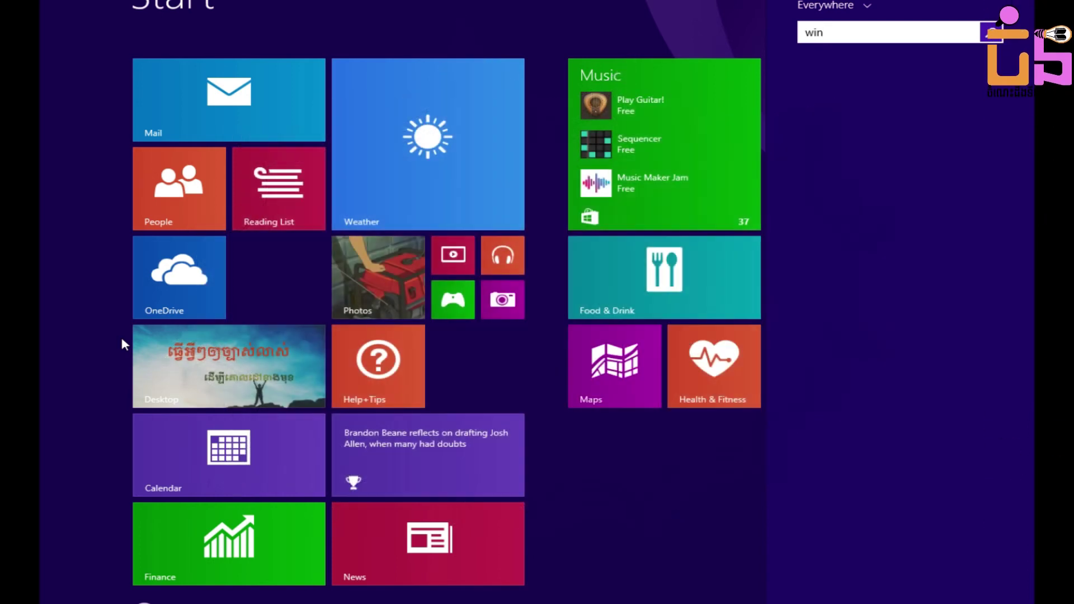
text(dows Defender)
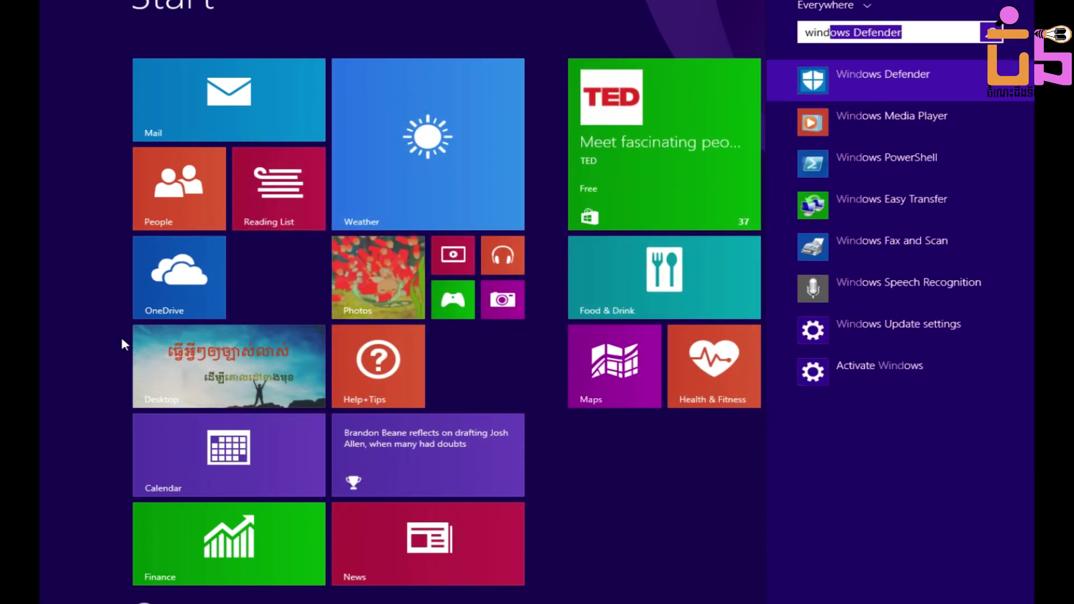
text(w)
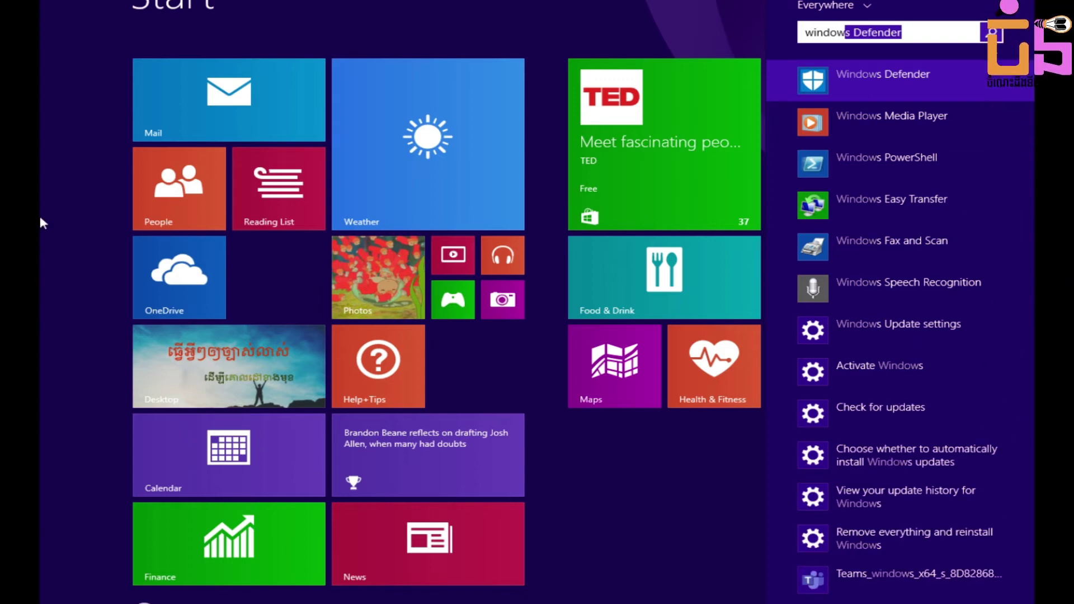
click(888, 84)
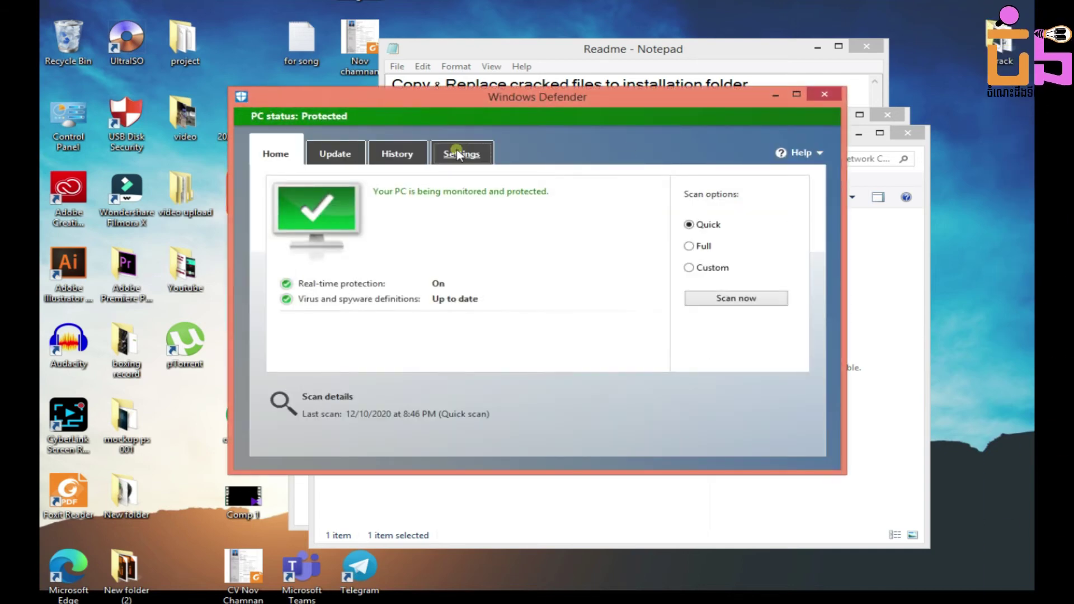
click(458, 155)
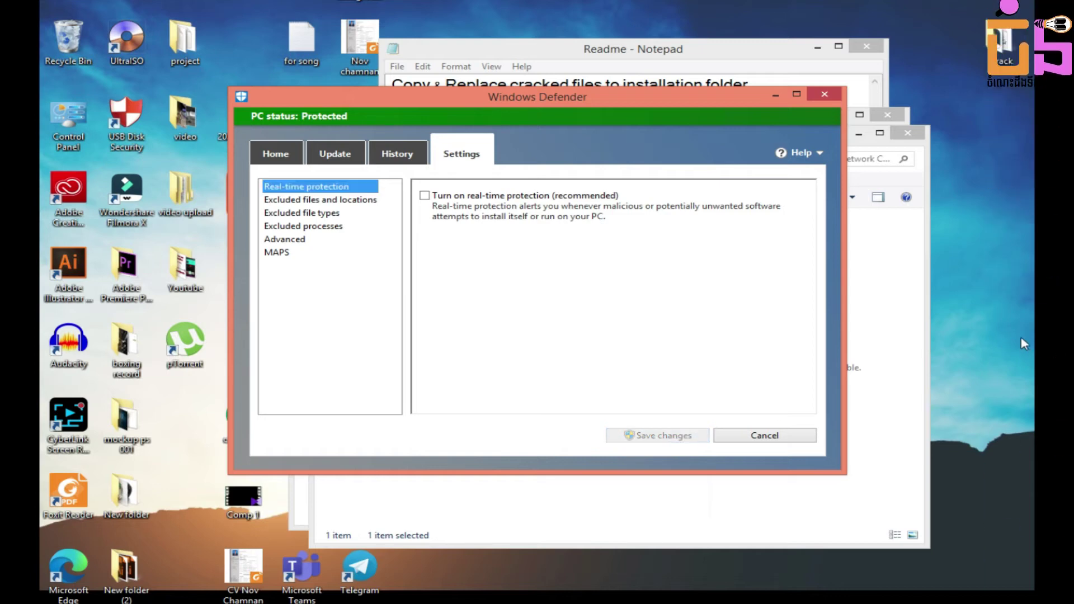
click(1001, 324)
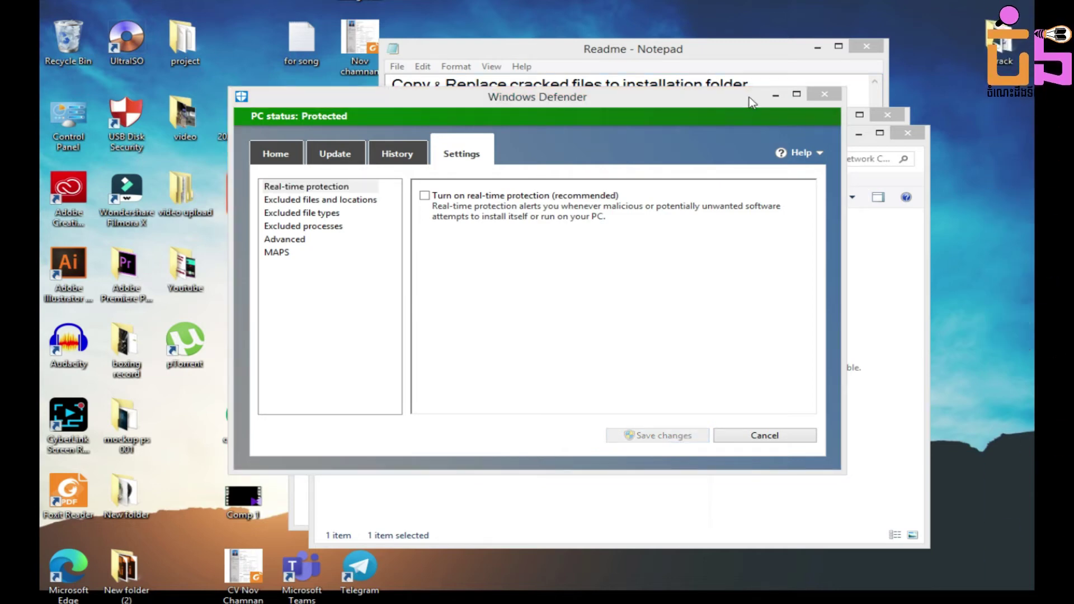
click(775, 95)
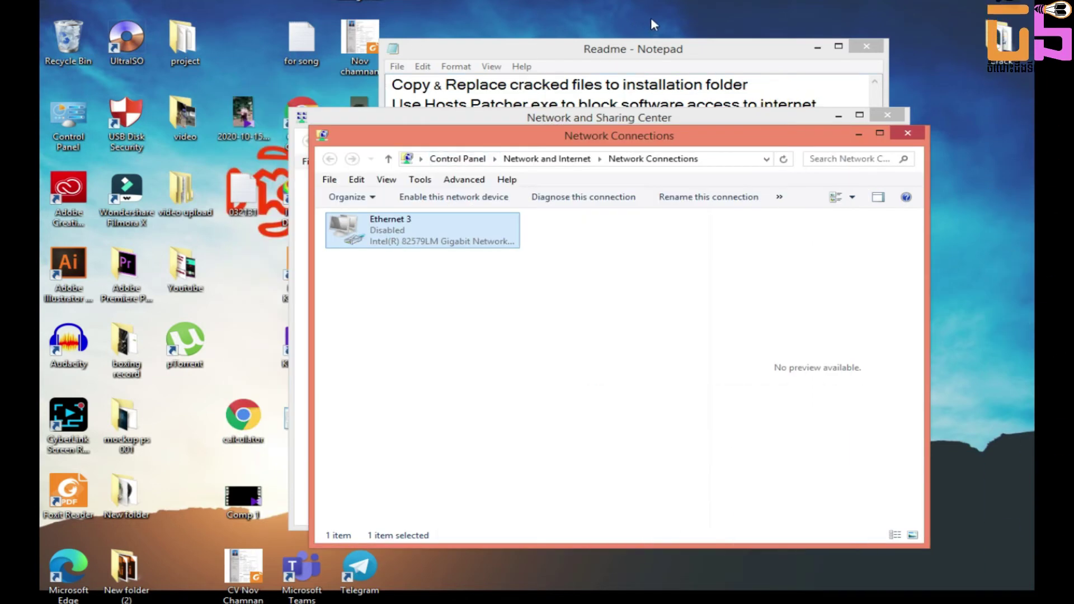
Cycle through the Network and Sharing Center and Readme windows back toward File Explorer.
click(633, 116)
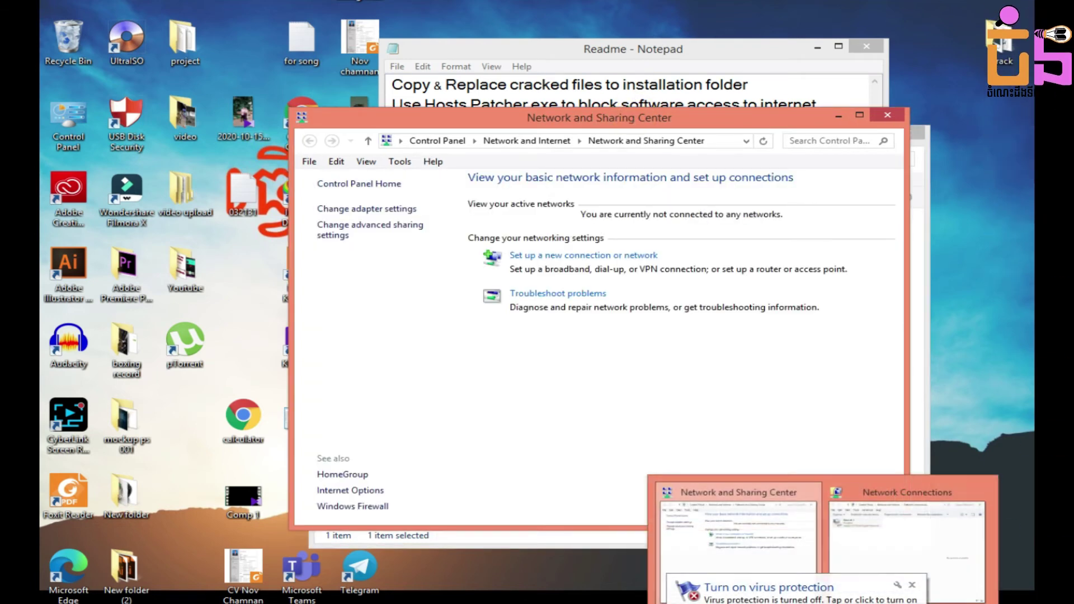
click(651, 55)
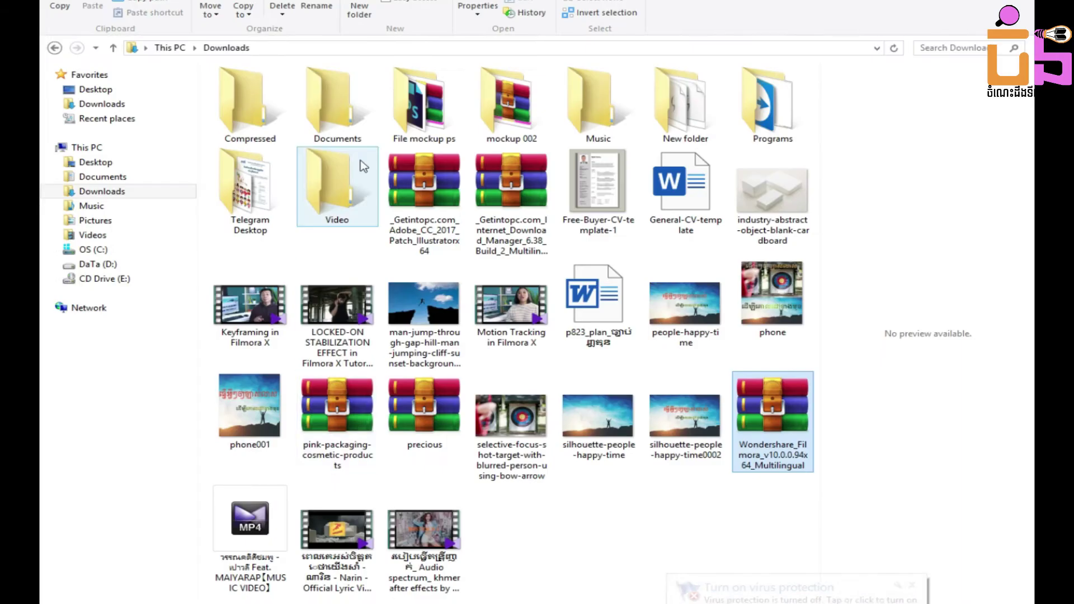
Open the encrypted Filmora .rar archive in WinRAR by entering its password.
double_click(762, 426)
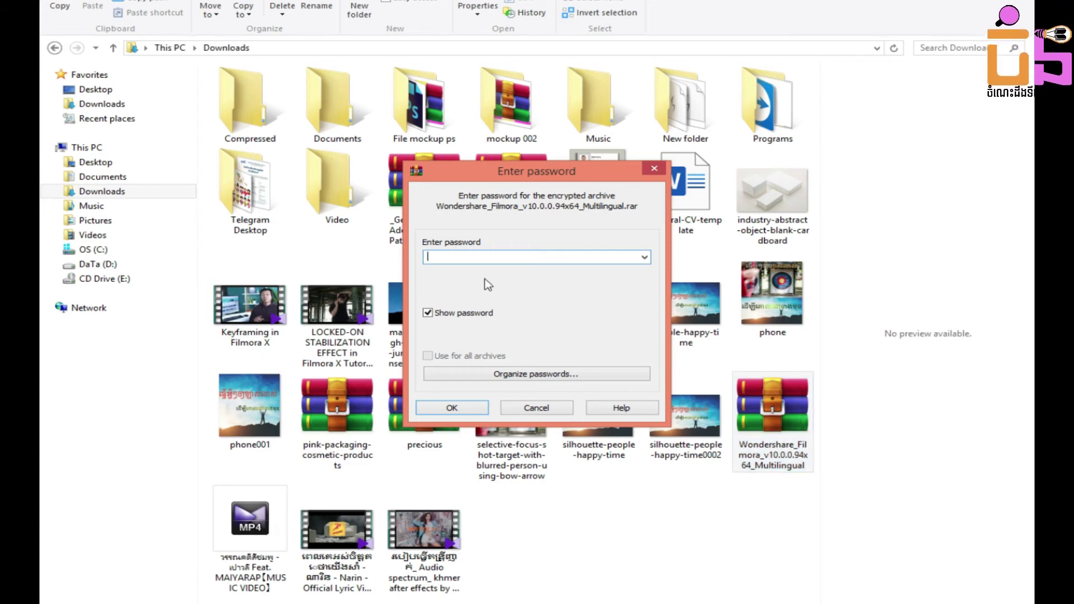
text(3)
key(Return)
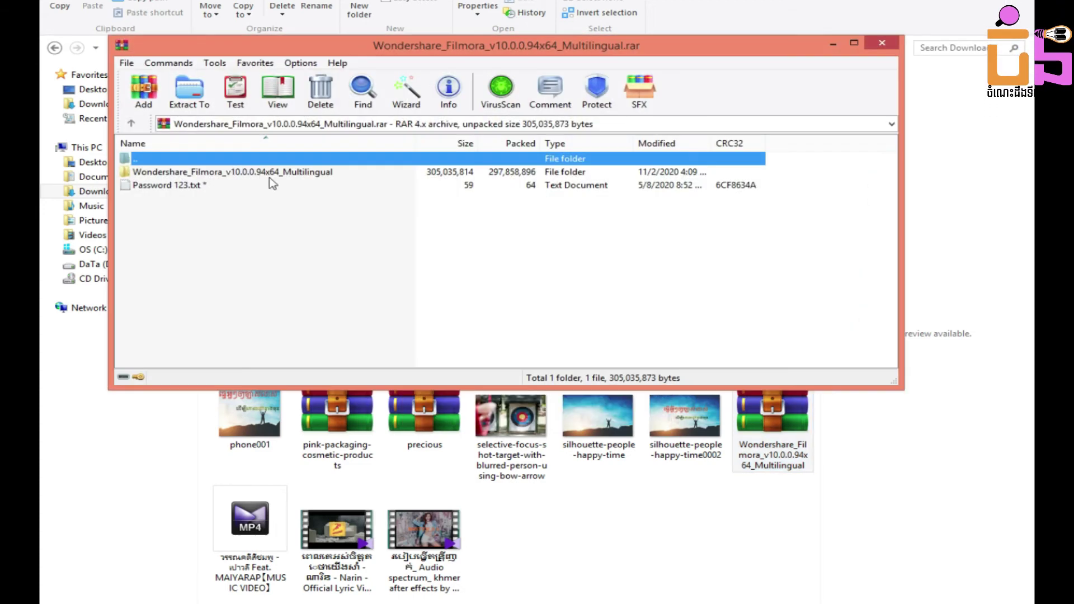
Extract the Crack folder from the archive's inner Filmora folder onto the desktop.
double_click(271, 173)
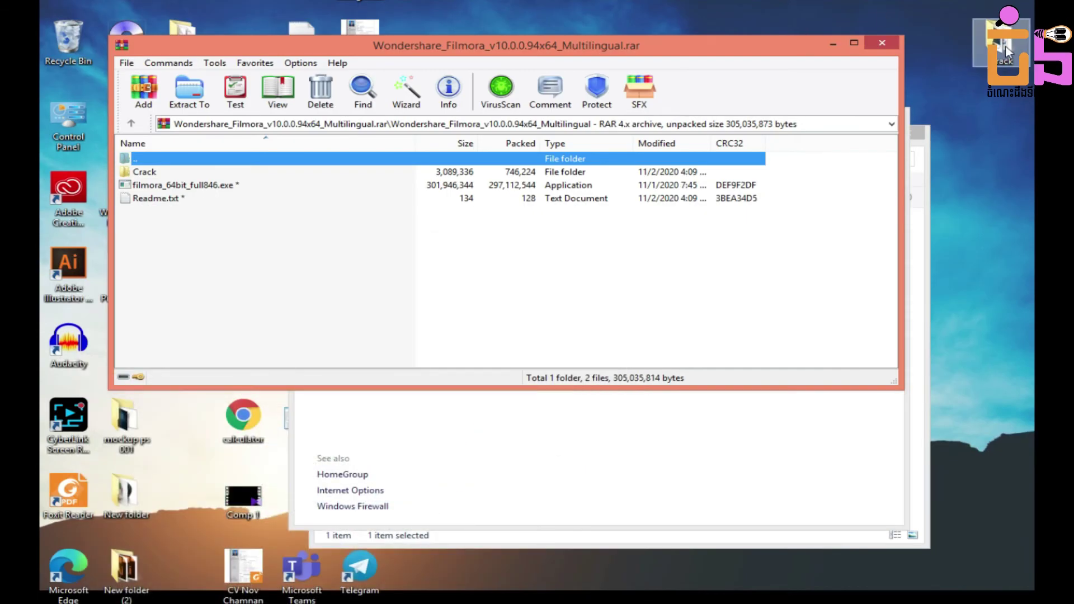
click(1005, 49)
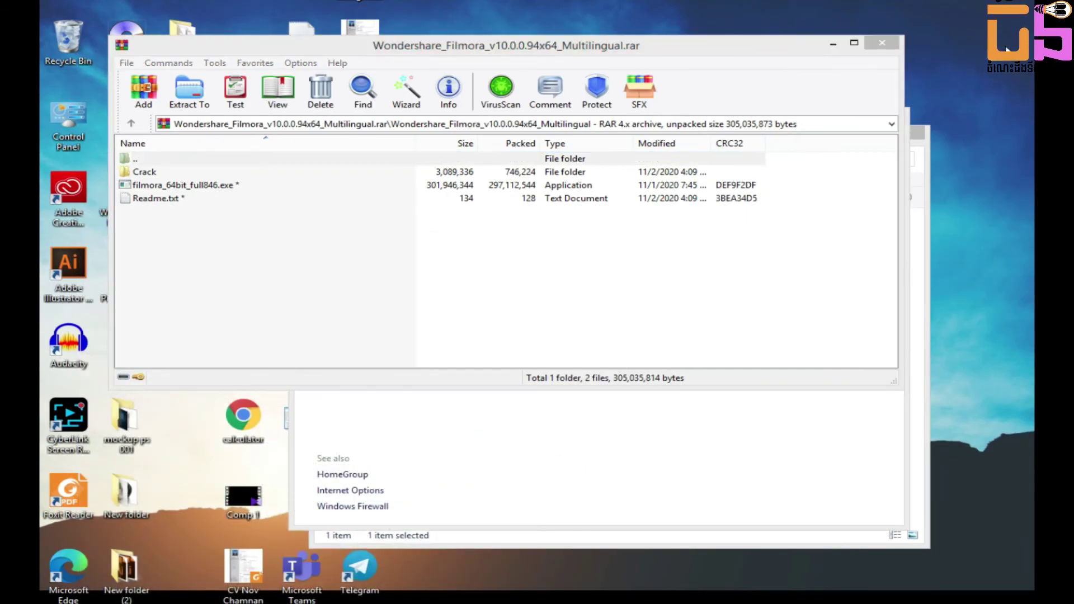
click(146, 172)
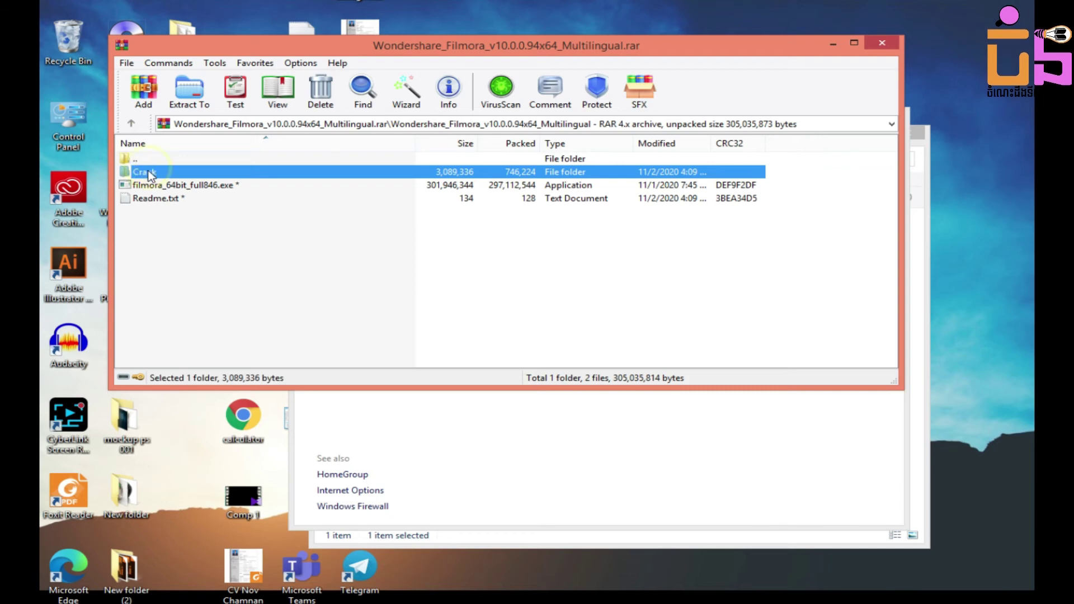
drag(942, 41, 943, 49)
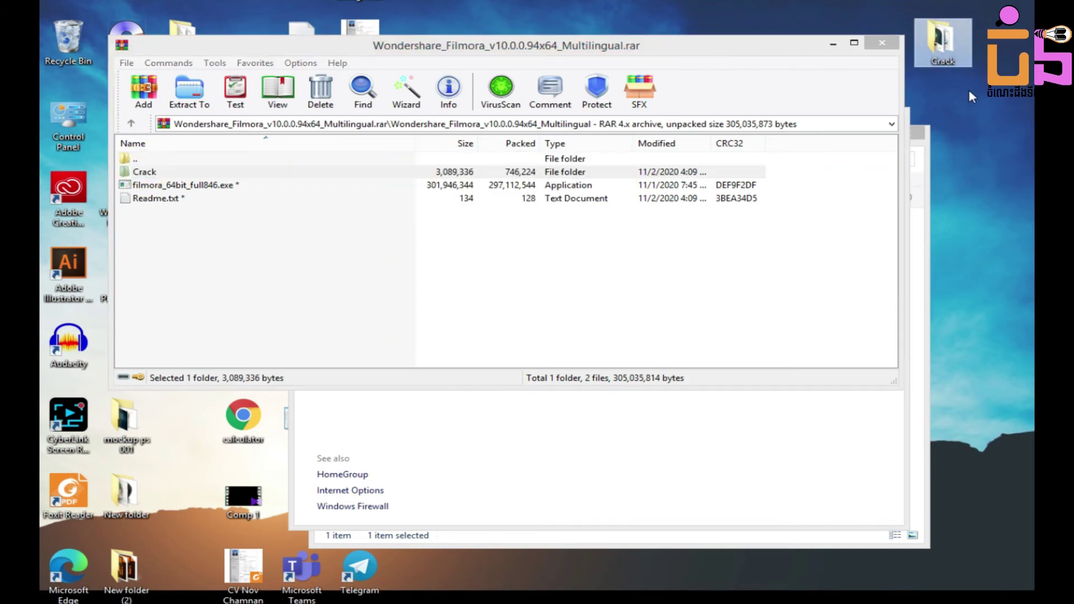
Copy all four files from the extracted Crack folder.
double_click(943, 48)
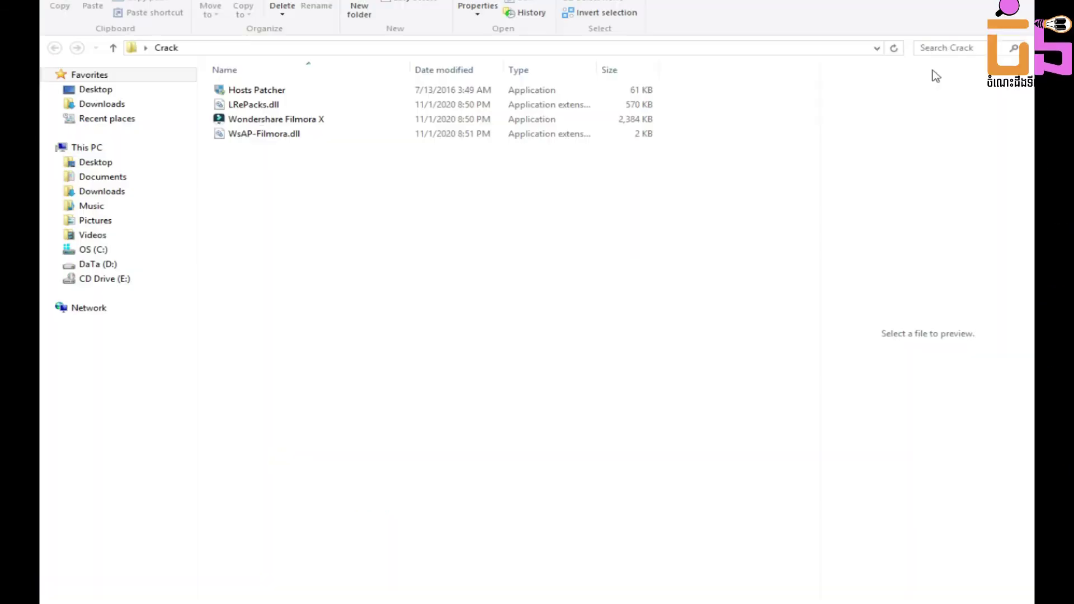
drag(240, 184, 269, 102)
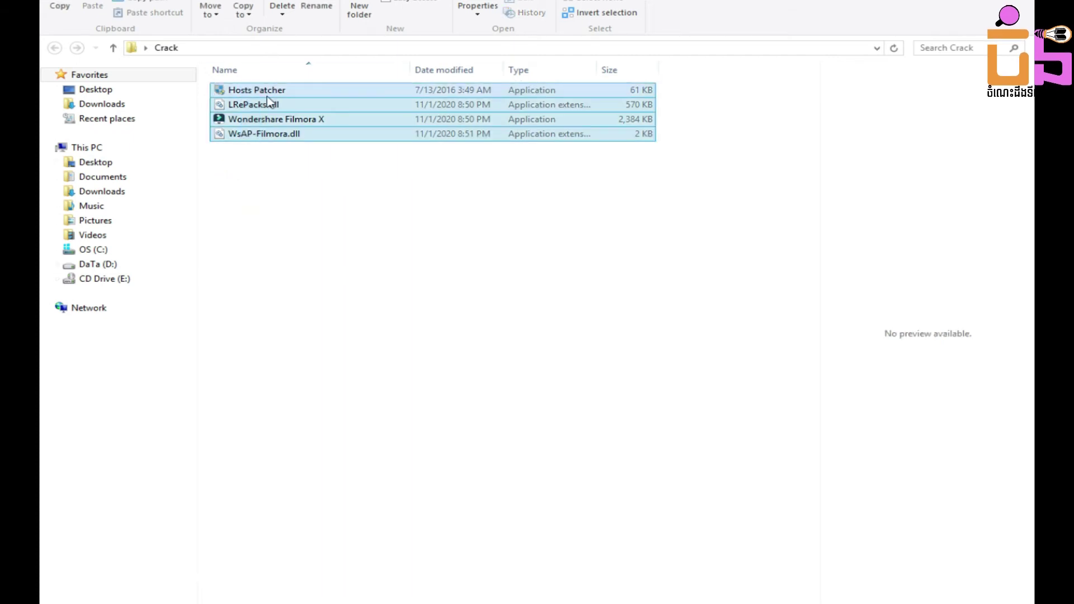
right_click(258, 116)
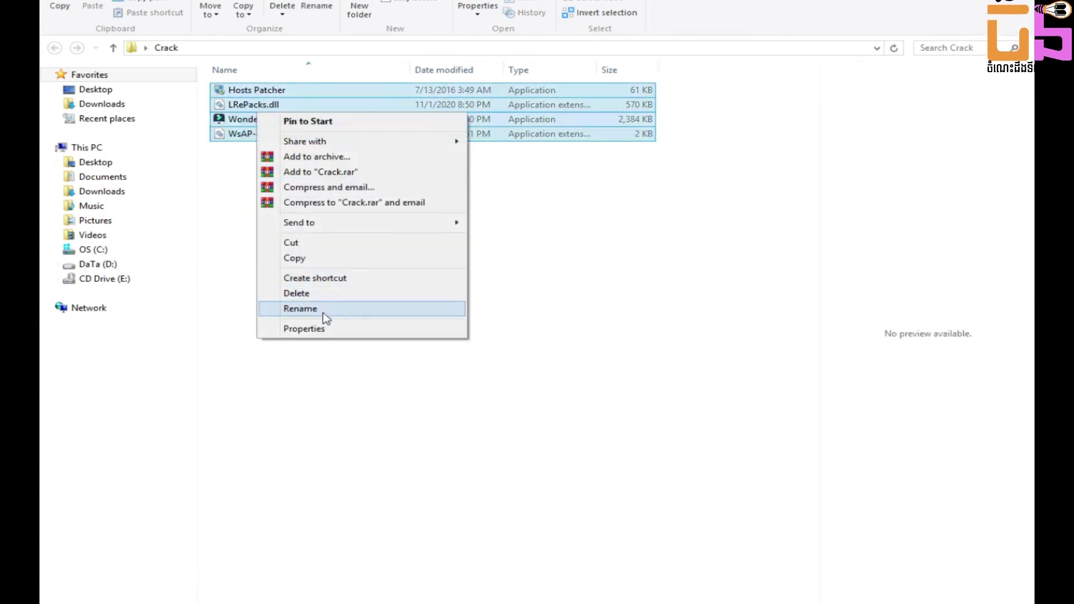
click(317, 258)
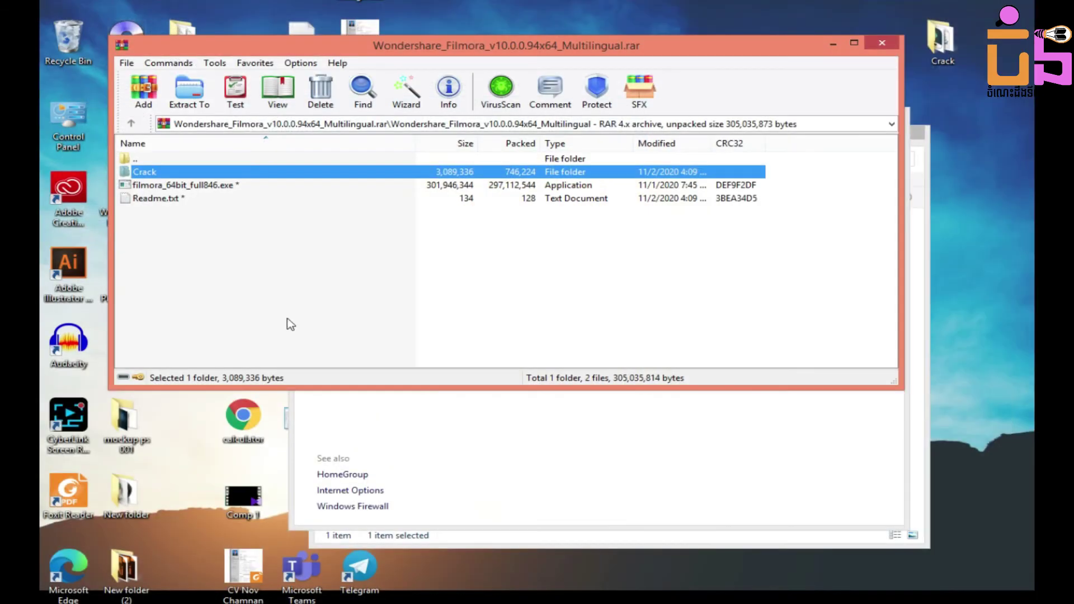
Paste the Crack files into the Wondershare Filmora install folder, replacing the originals.
click(828, 45)
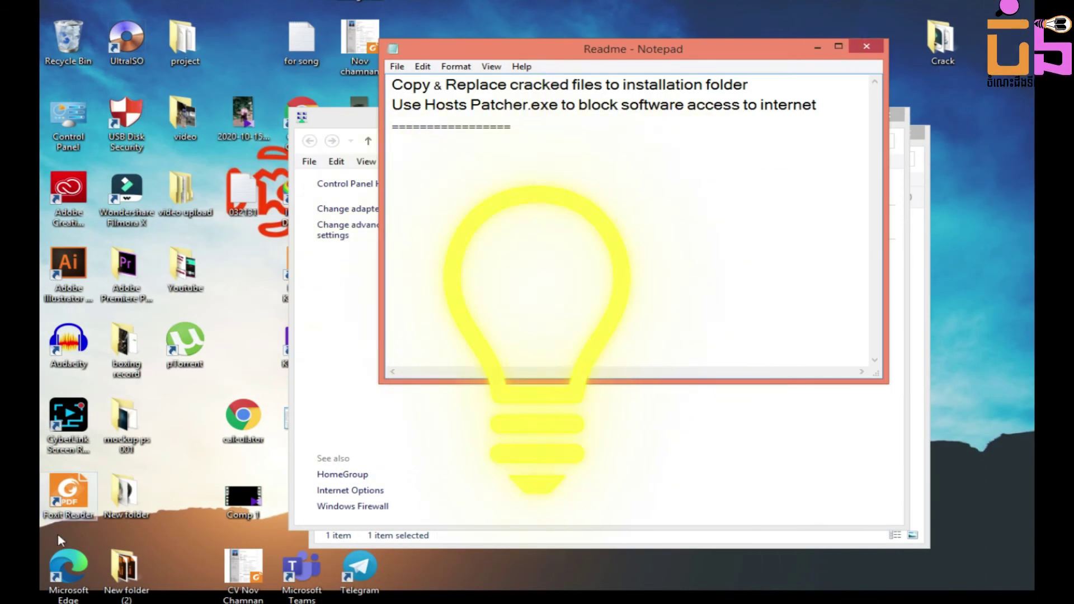
right_click(133, 193)
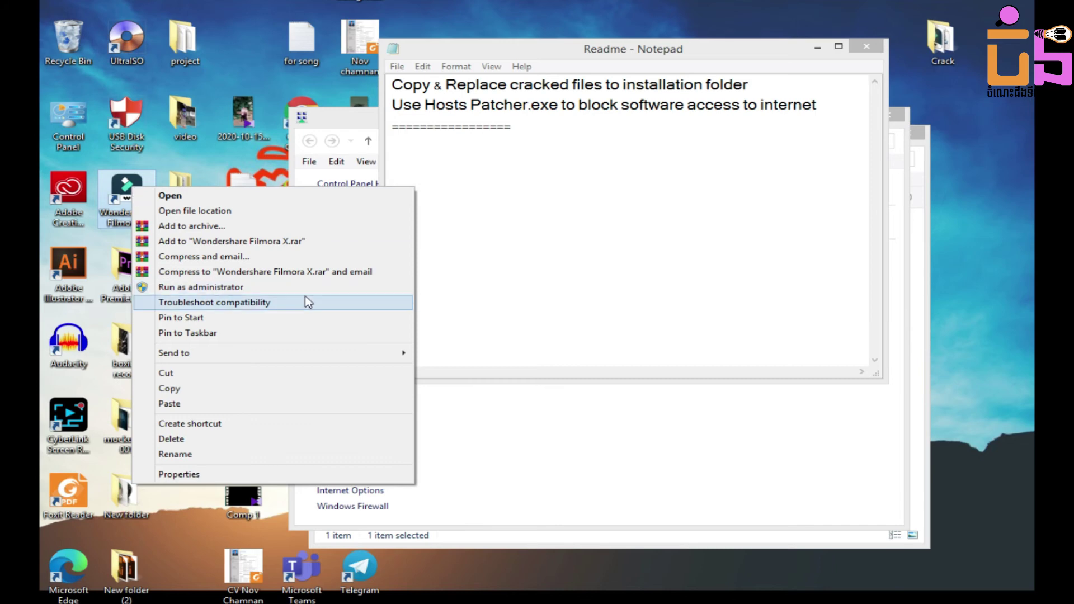
click(230, 215)
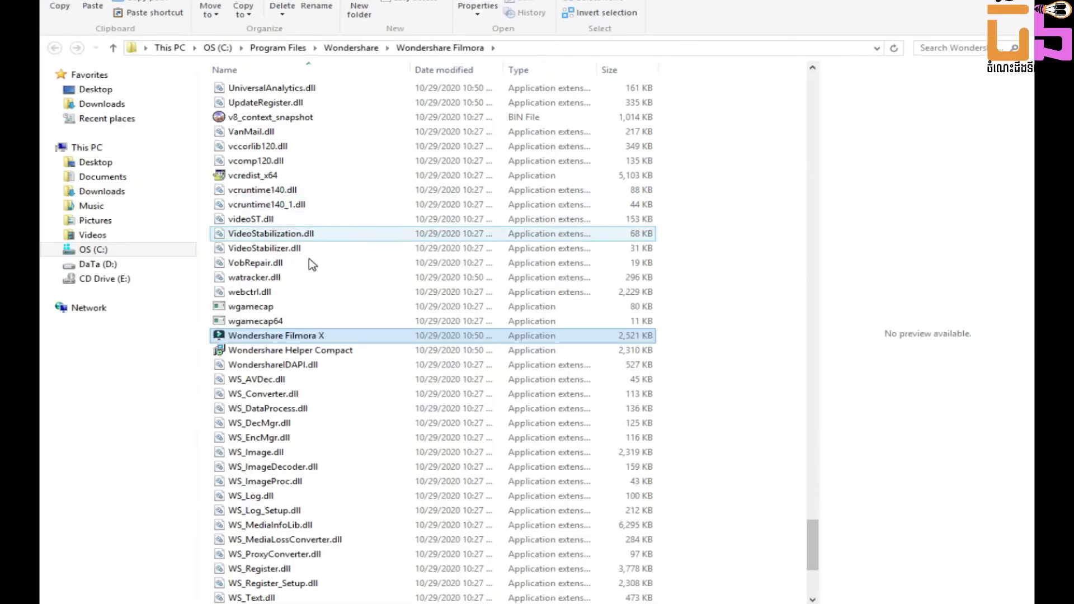
right_click(717, 294)
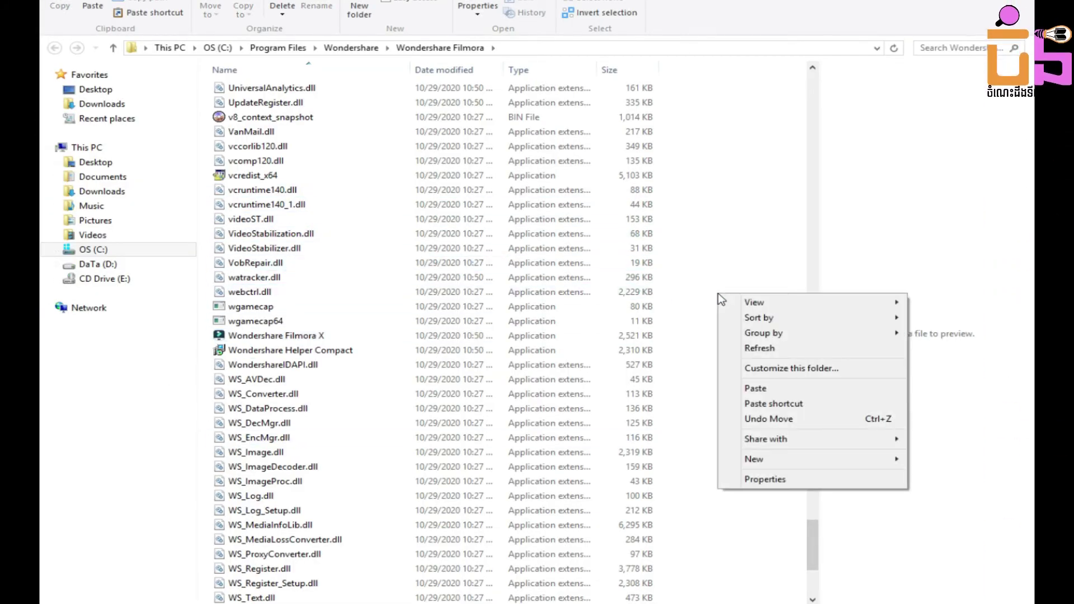
click(794, 390)
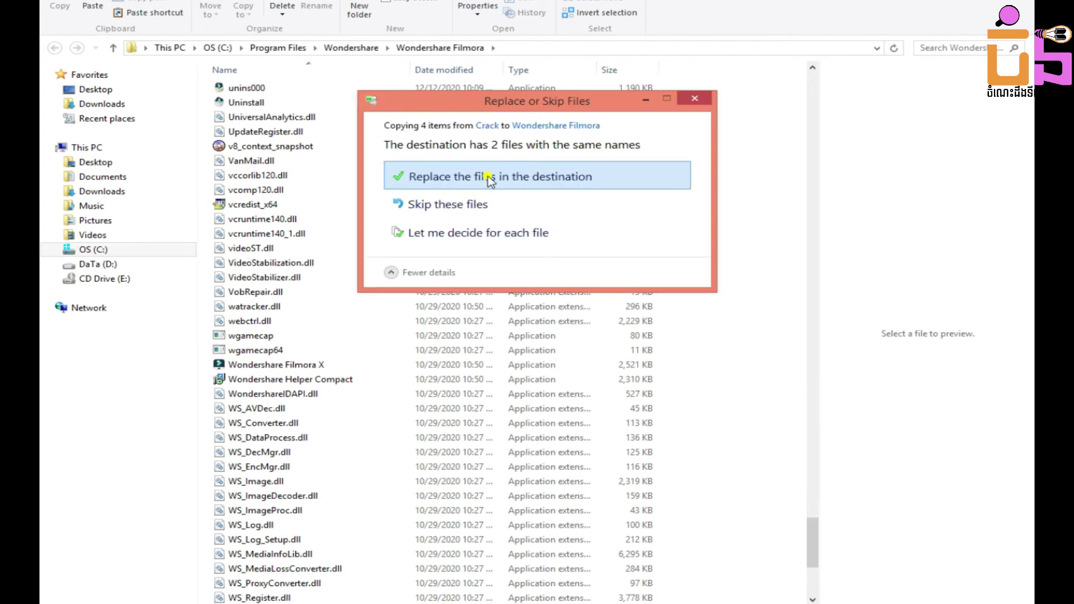
click(487, 176)
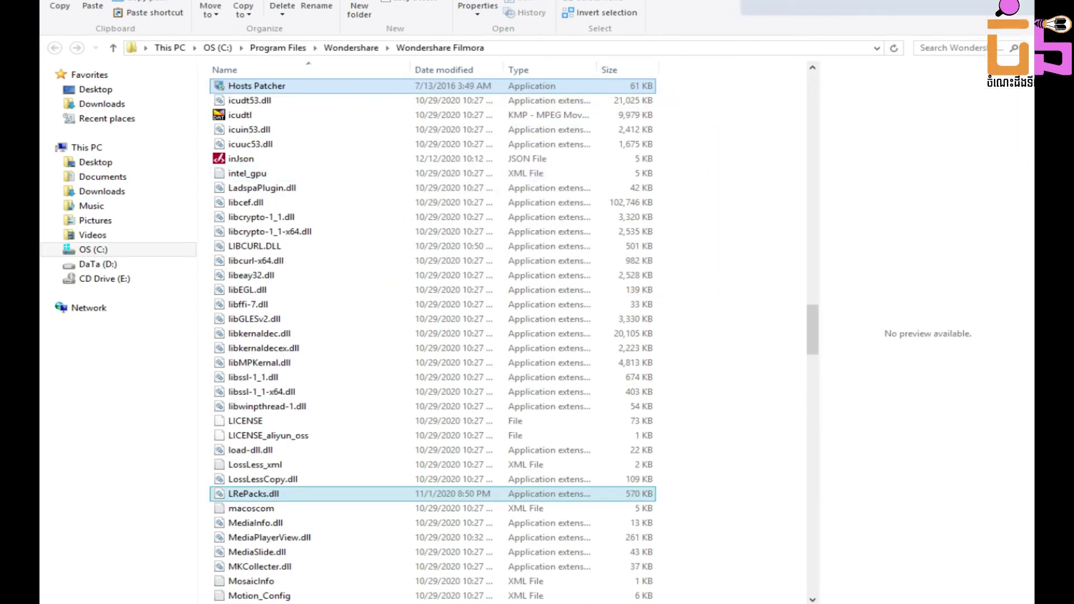
click(729, 324)
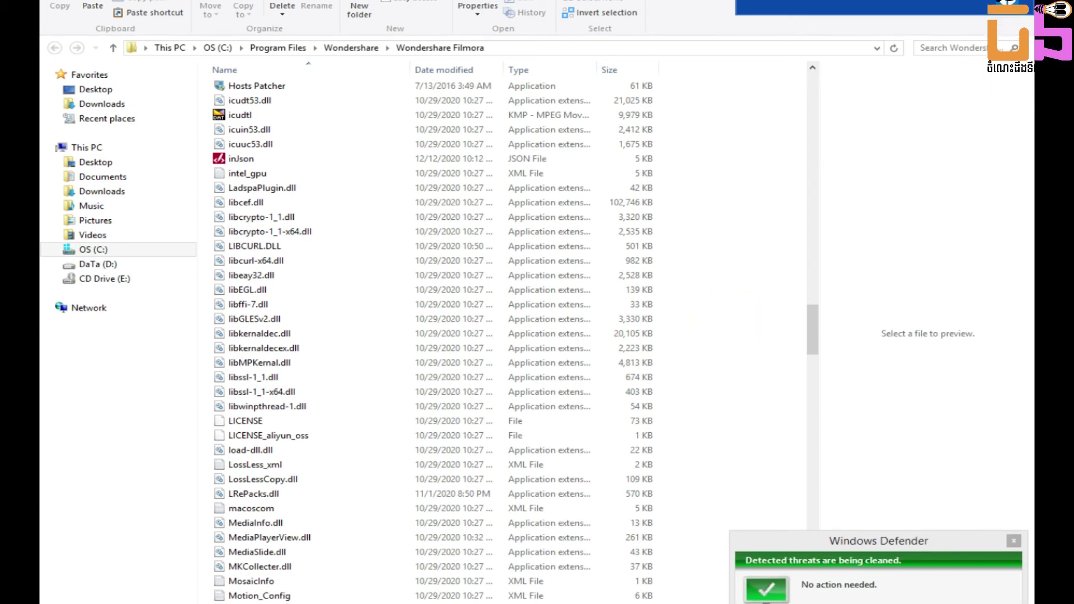
mouse_move(1071, 2)
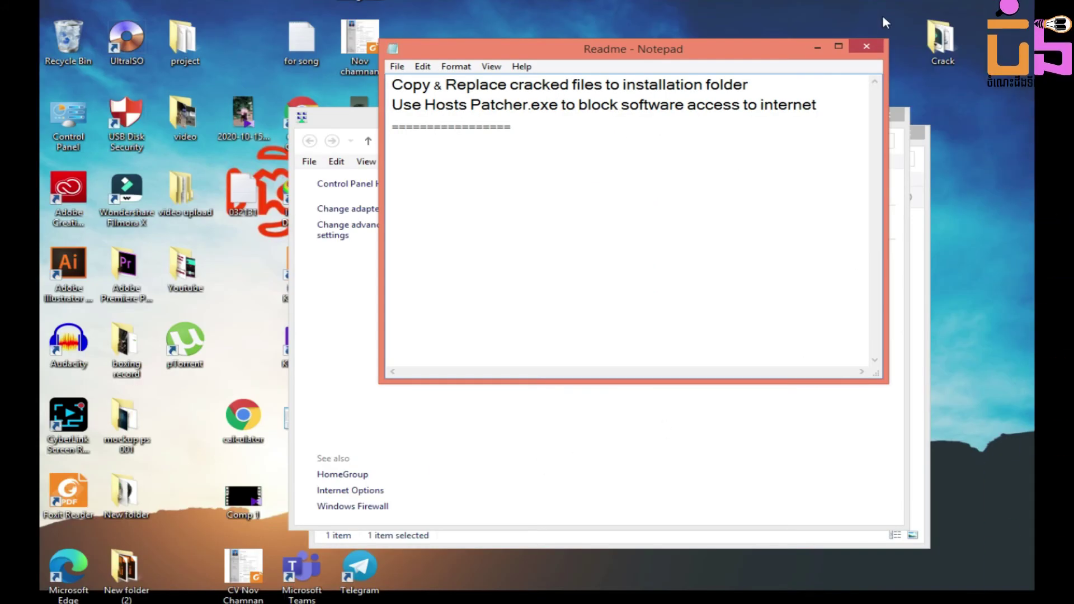
Close the readme instructions and refresh the desktop several times.
click(123, 192)
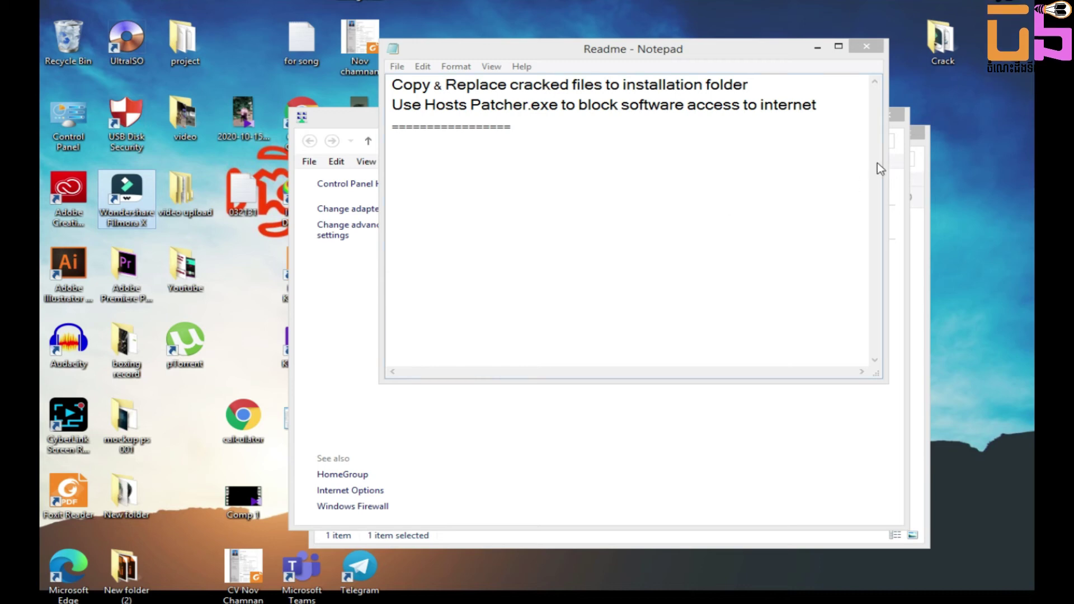
click(867, 47)
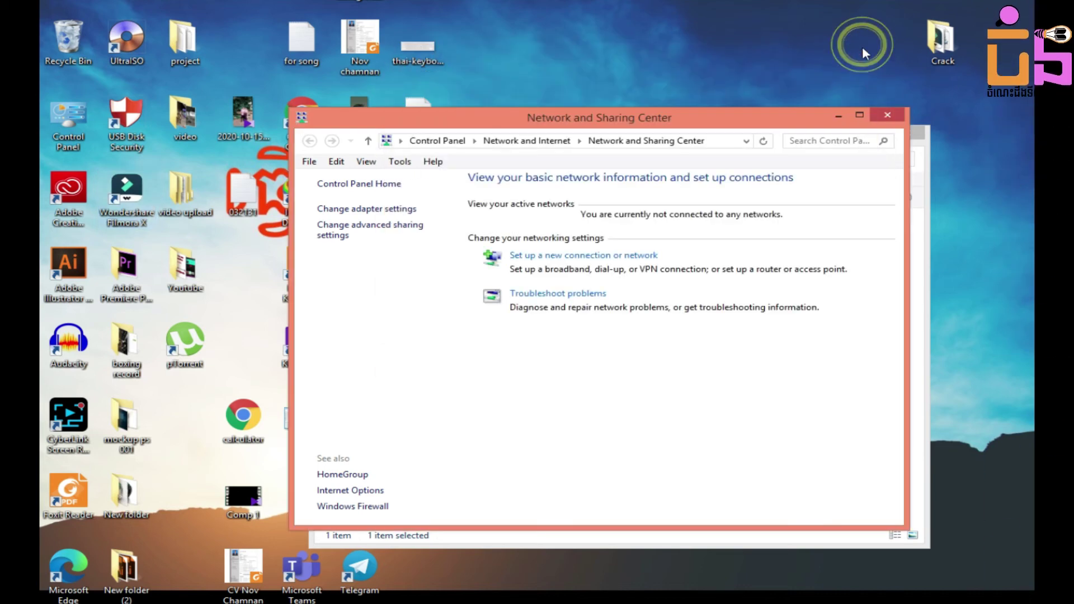
right_click(590, 21)
click(637, 66)
right_click(603, 11)
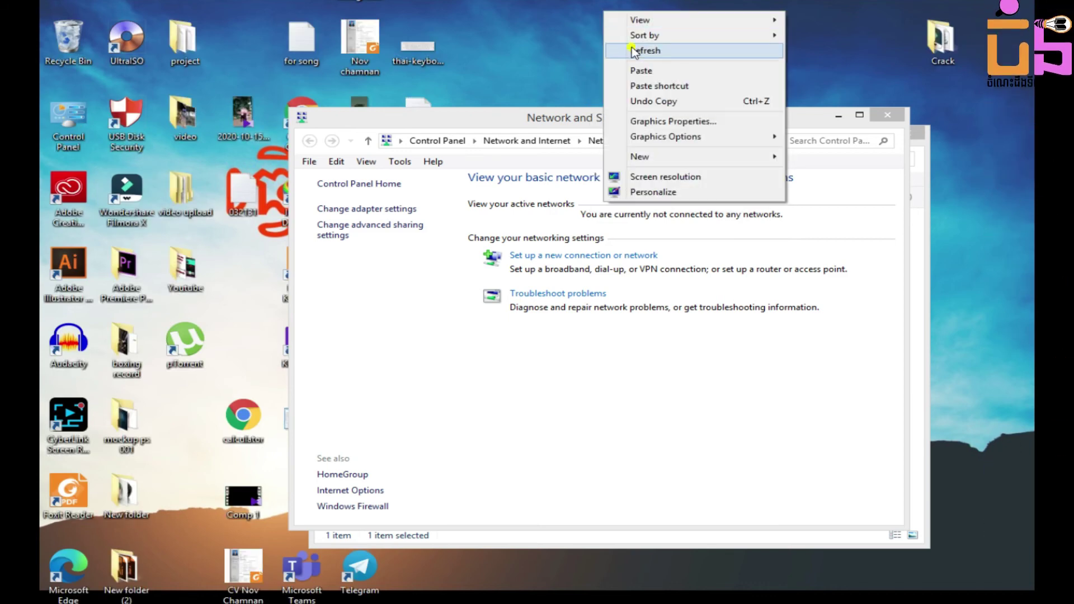
click(638, 49)
right_click(595, 15)
click(631, 58)
right_click(591, 11)
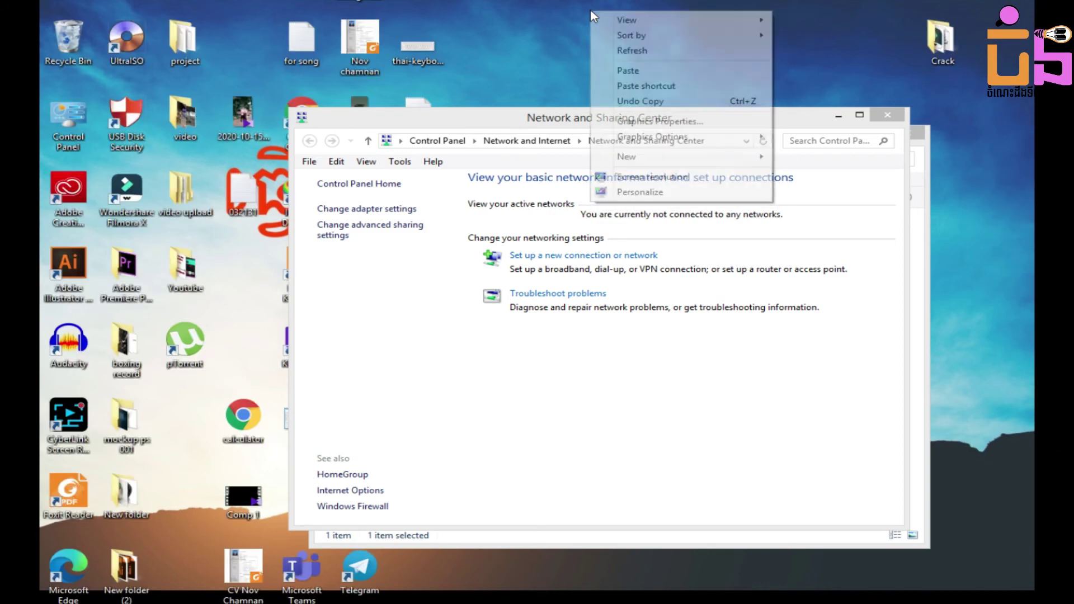
click(628, 50)
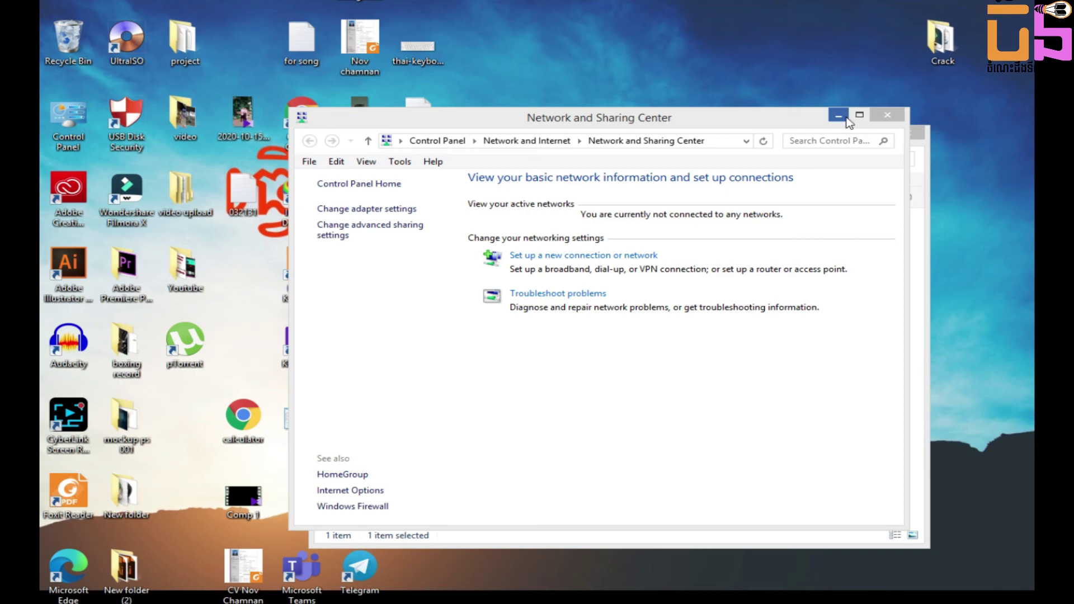
Minimize Network and Sharing Center and close Network Connections once Ethernet 3 shows Disabled.
click(846, 117)
right_click(620, 29)
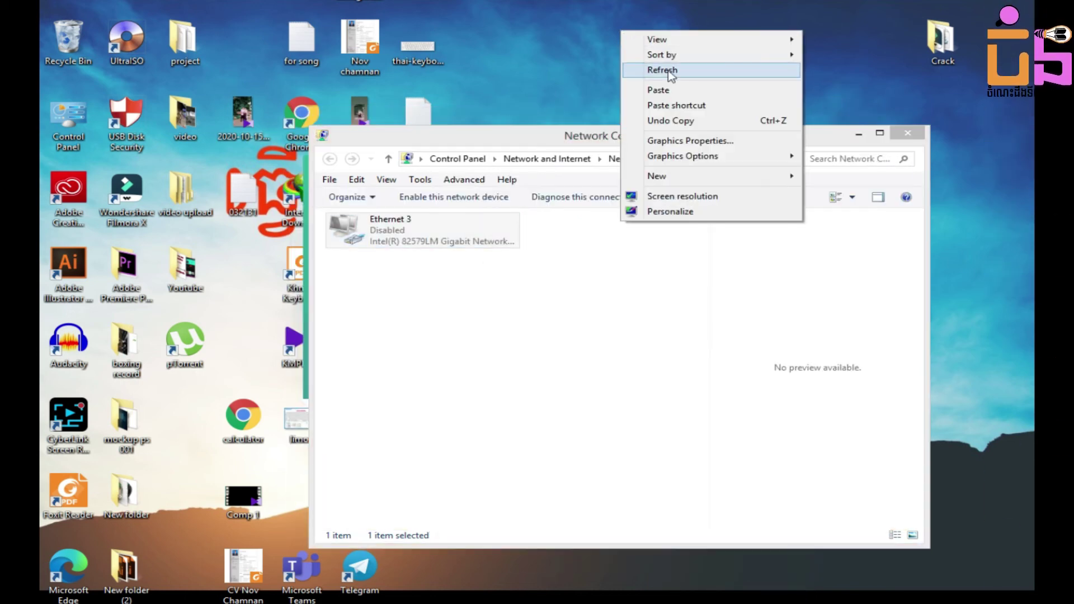
click(672, 72)
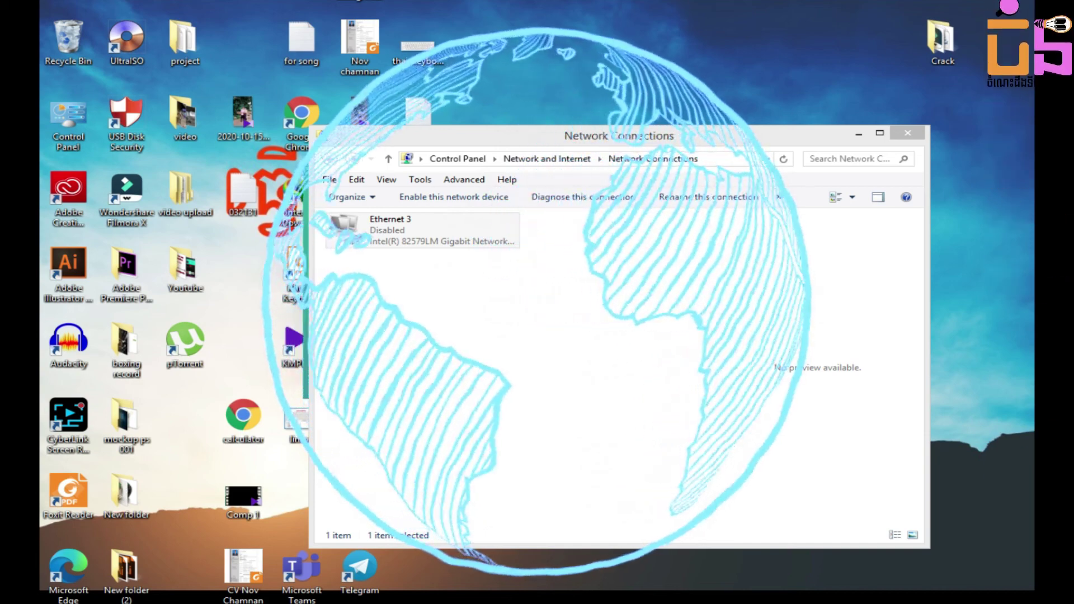
right_click(512, 596)
click(512, 596)
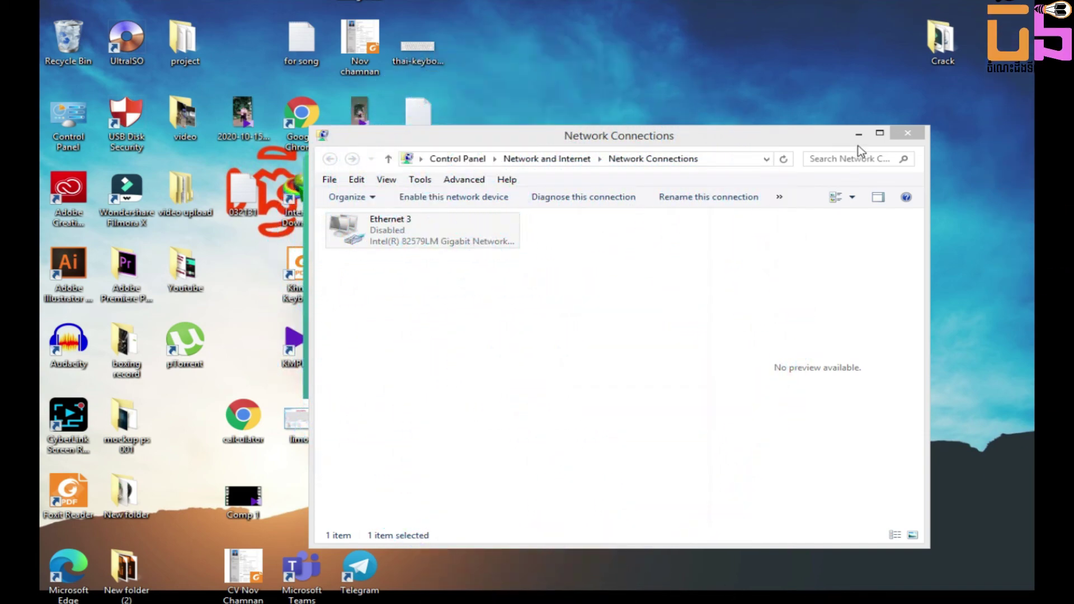
click(858, 135)
right_click(516, 33)
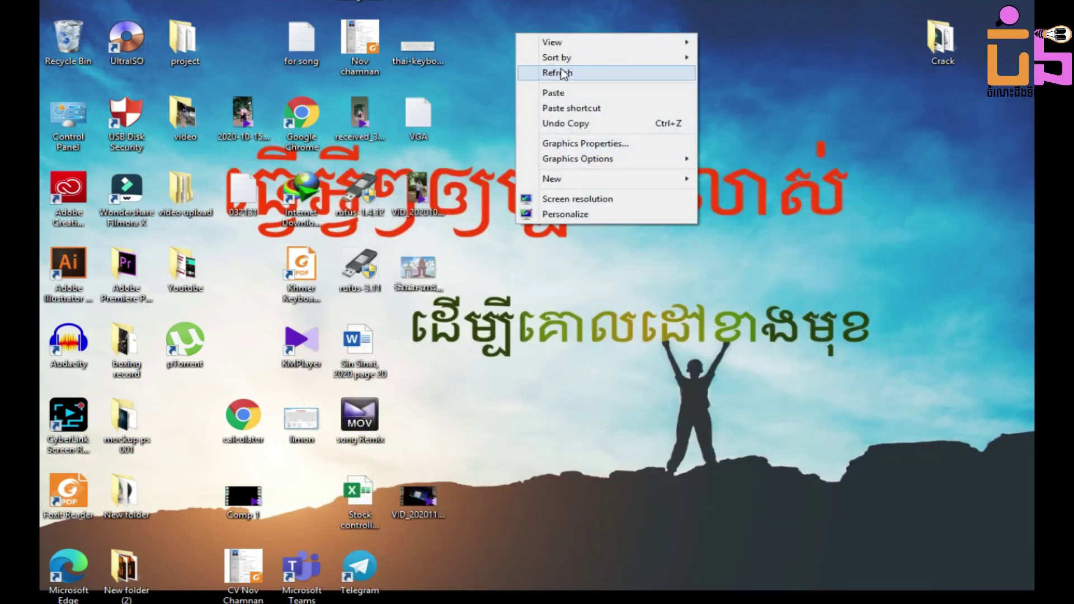
click(562, 71)
Cancel opening an existing project and start a new empty Filmora project.
click(440, 304)
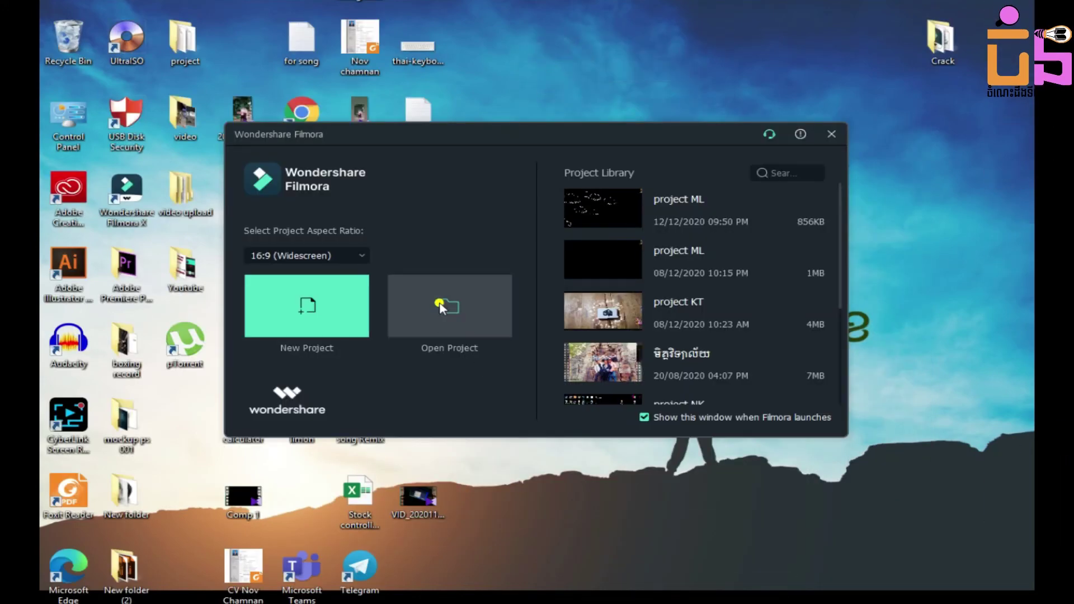
click(441, 306)
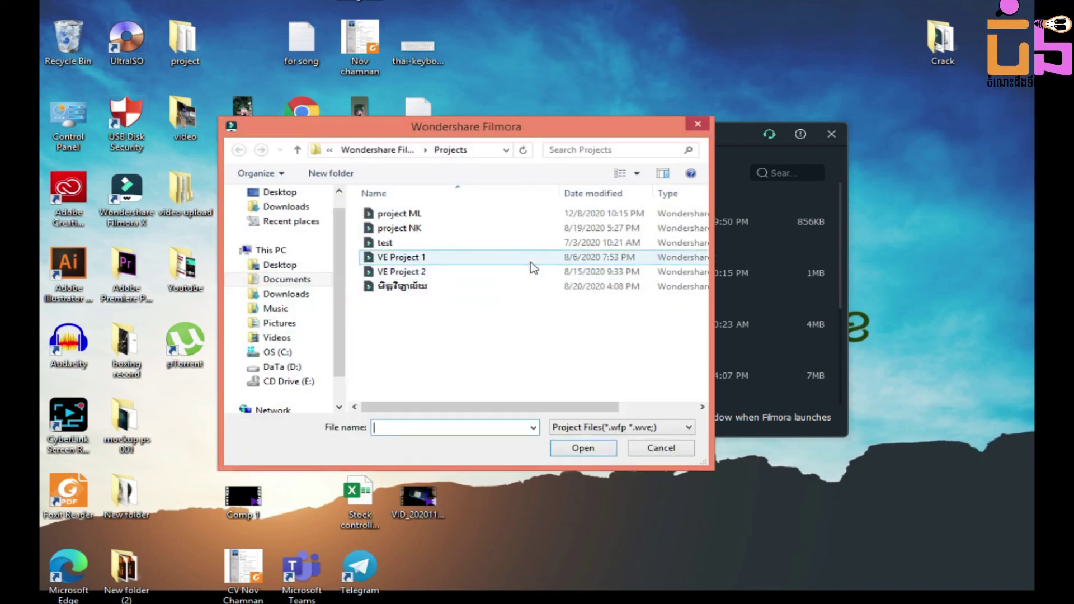
click(704, 124)
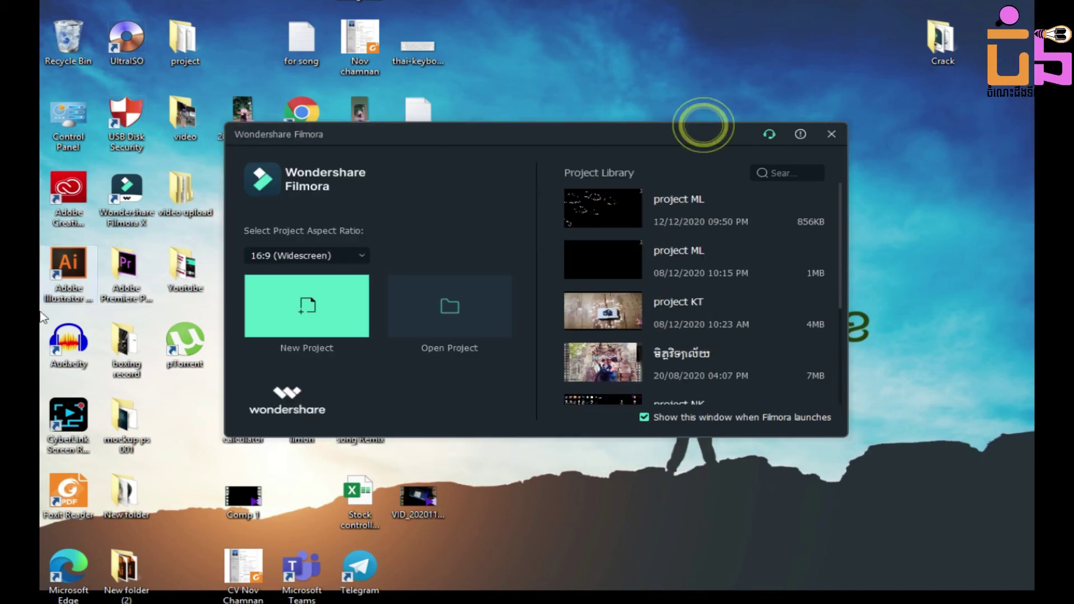
click(307, 290)
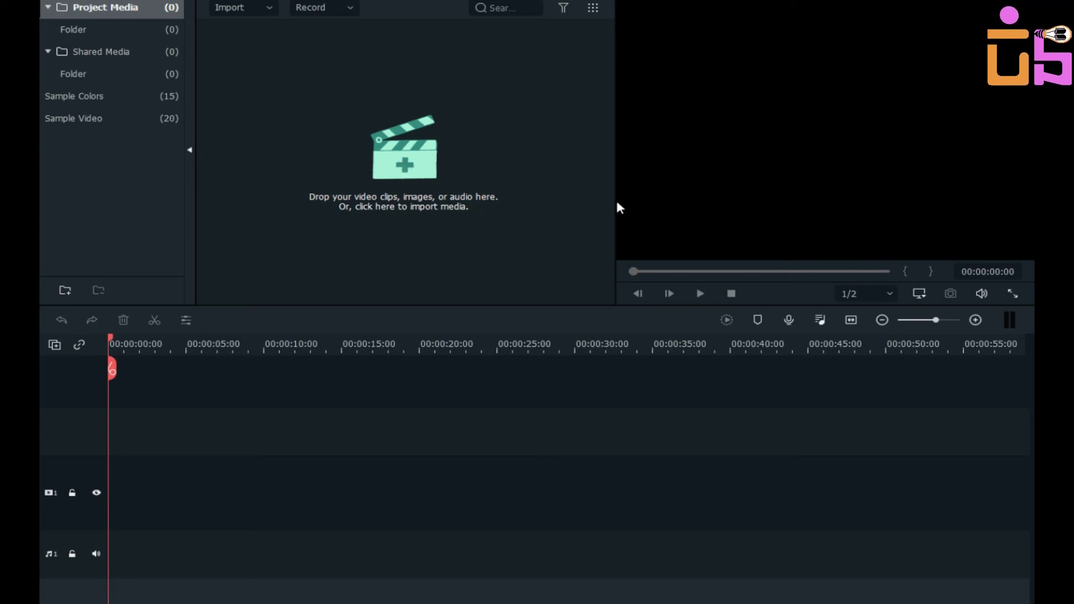
Clear the Downloads selection, then choose Quit at the internet-activation prompt.
key(alt+Tab)
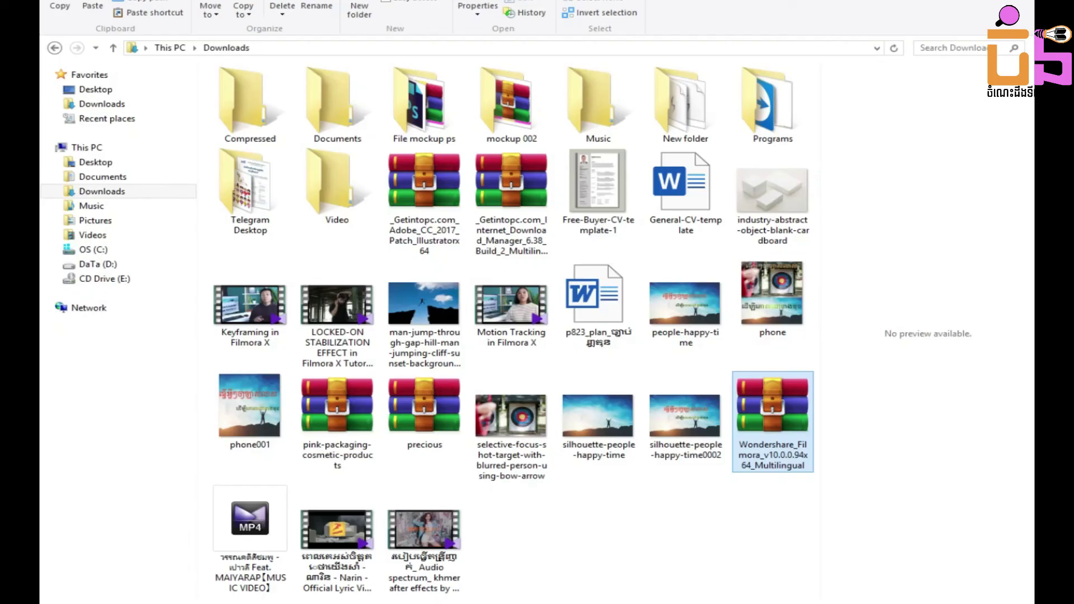
click(622, 583)
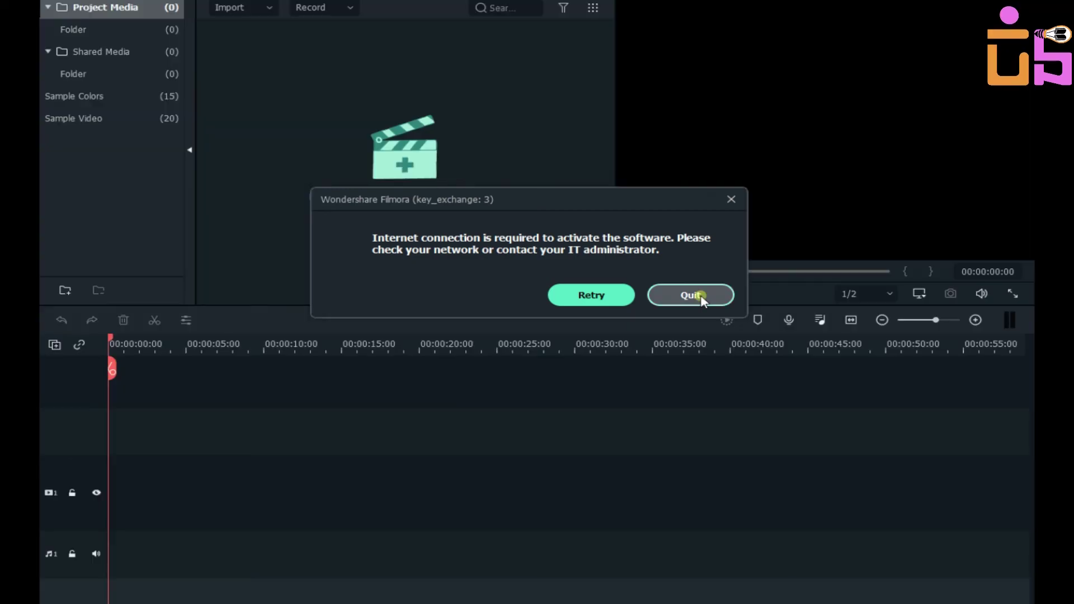
click(702, 300)
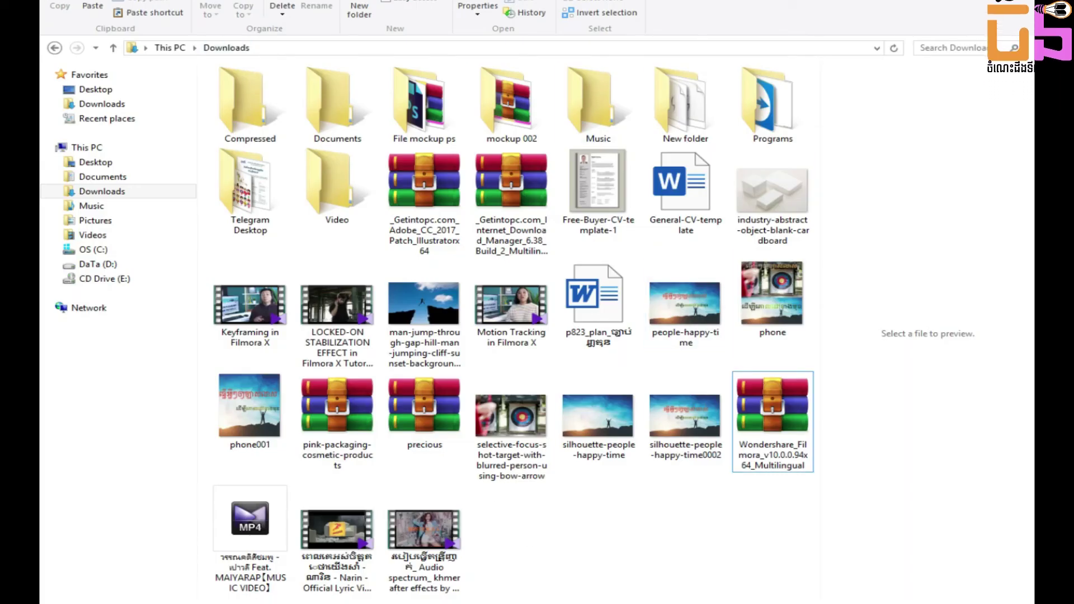
mouse_move(641, 602)
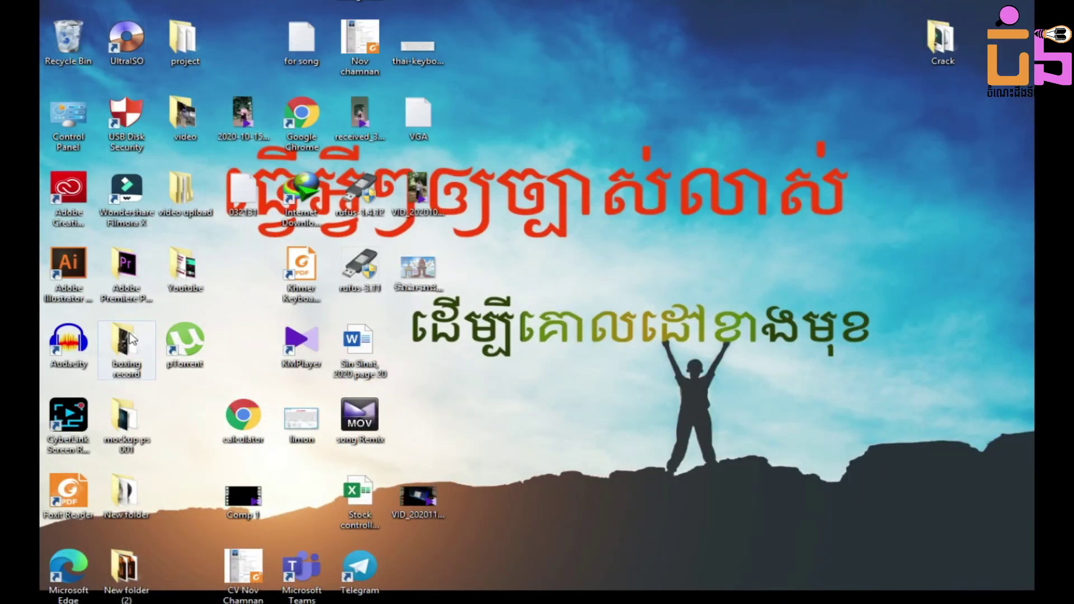
Relaunch Filmora X from its desktop shortcut, refreshing the desktop during loading.
double_click(126, 184)
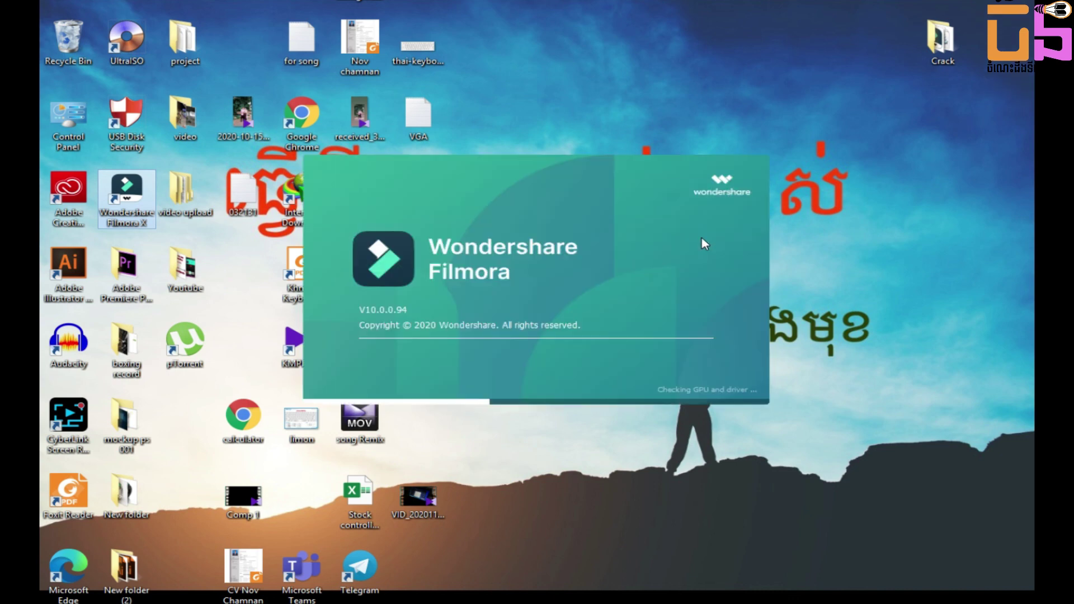
right_click(571, 29)
click(621, 69)
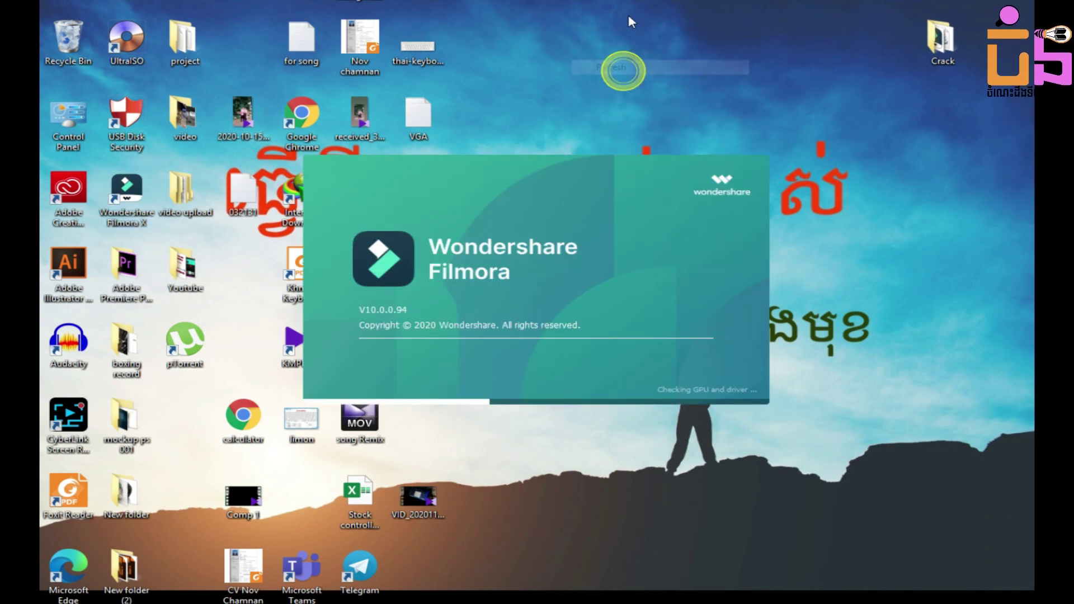
right_click(640, 16)
click(675, 55)
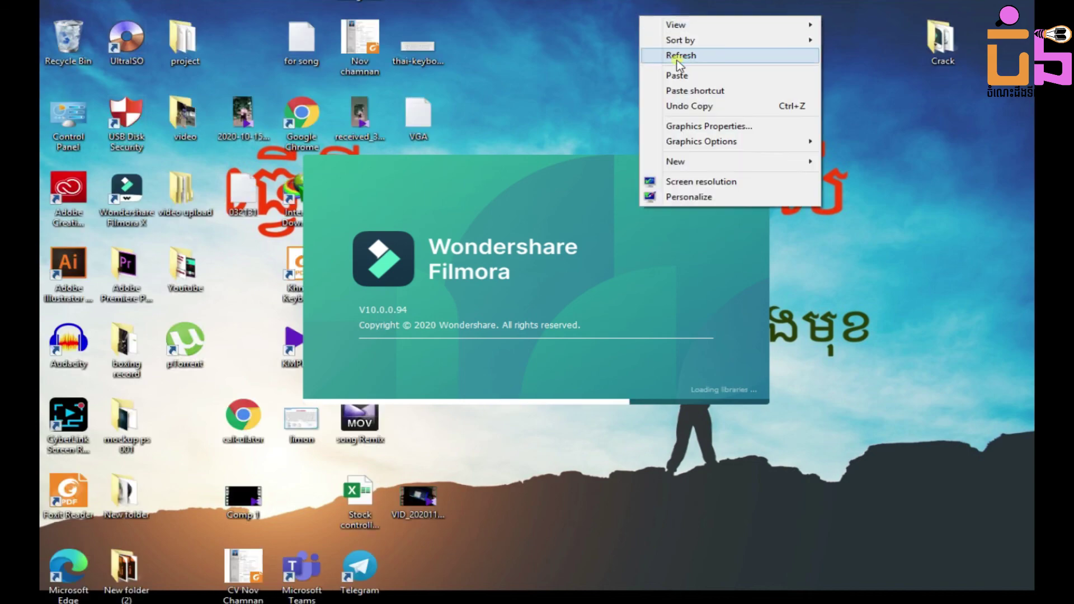
click(677, 56)
right_click(590, 9)
click(632, 51)
Refresh the desktop repeatedly while the V10.0.0.94 splash screen loads libraries.
right_click(596, 14)
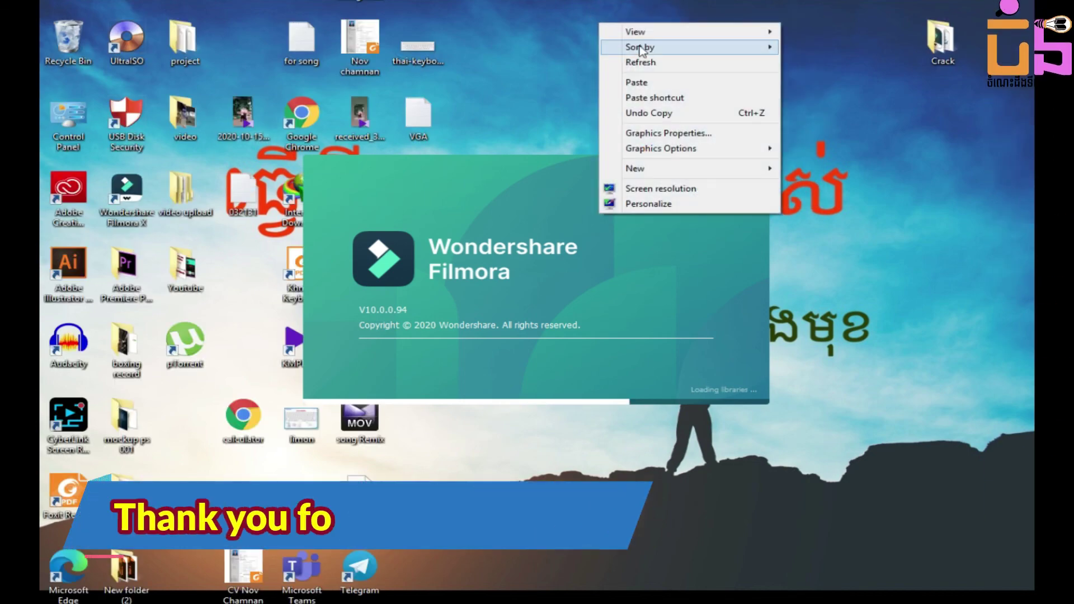
click(630, 58)
right_click(593, 28)
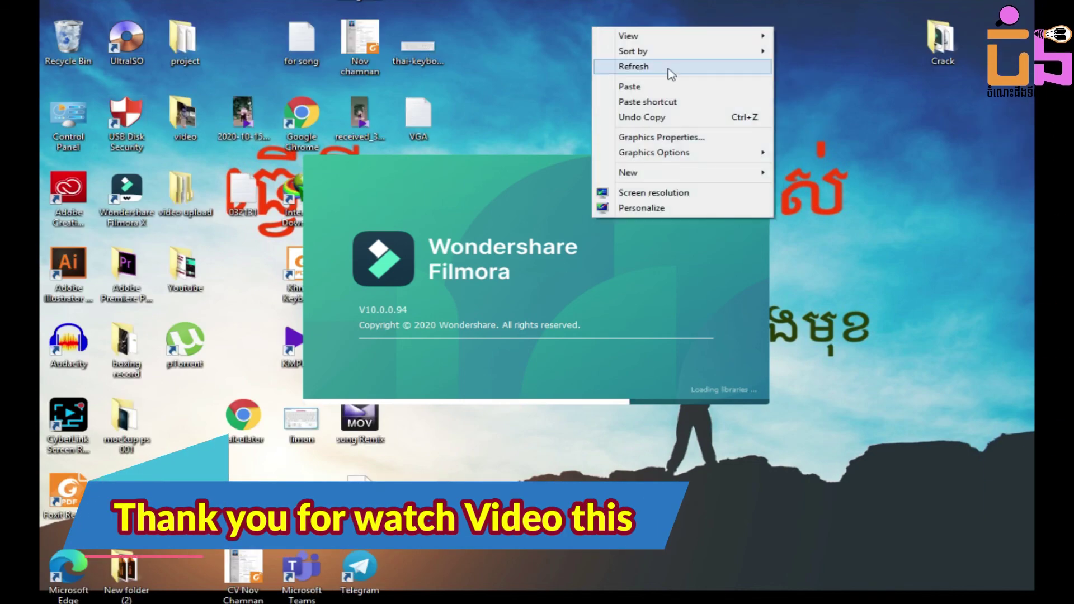
click(669, 67)
right_click(578, 6)
click(627, 49)
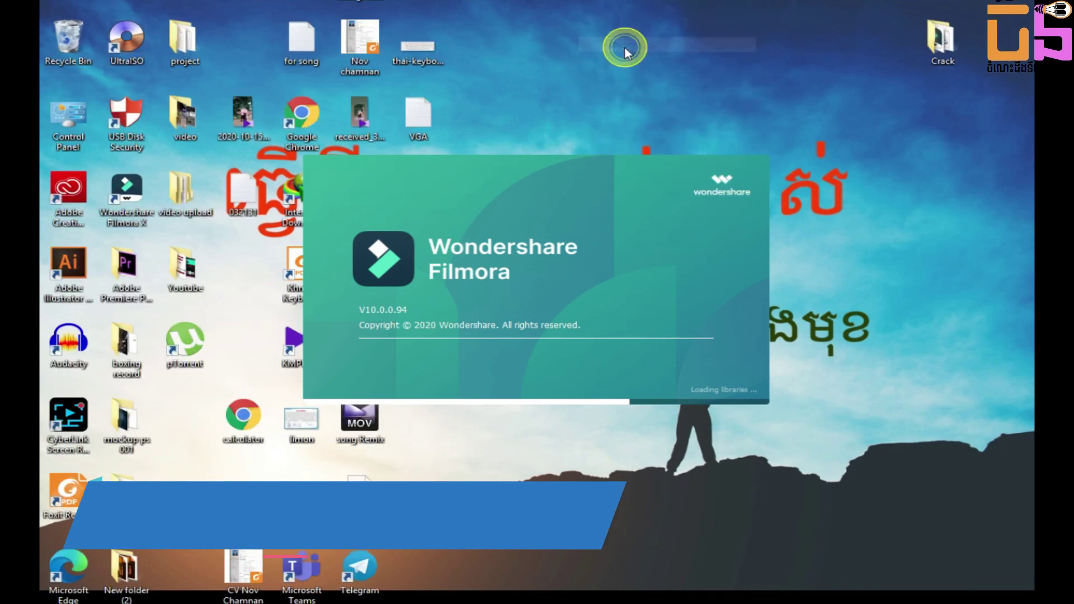
right_click(596, 14)
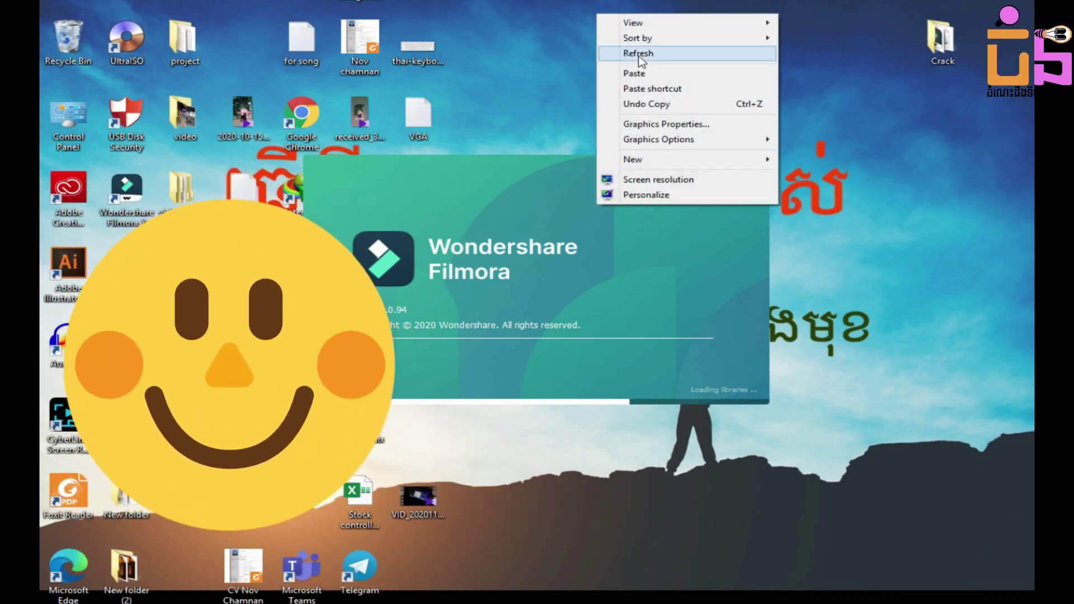
click(636, 58)
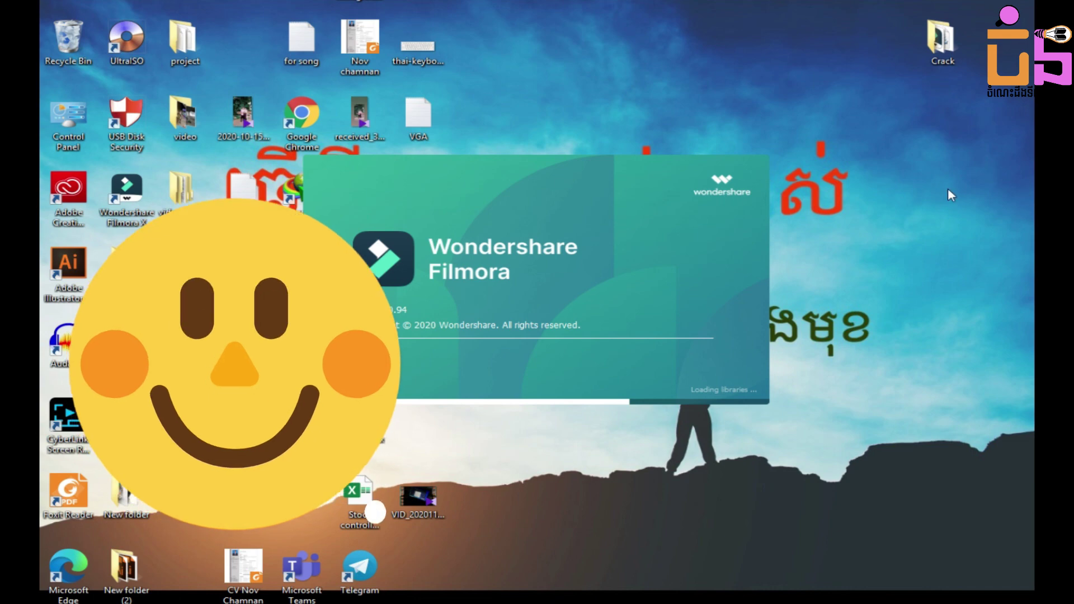